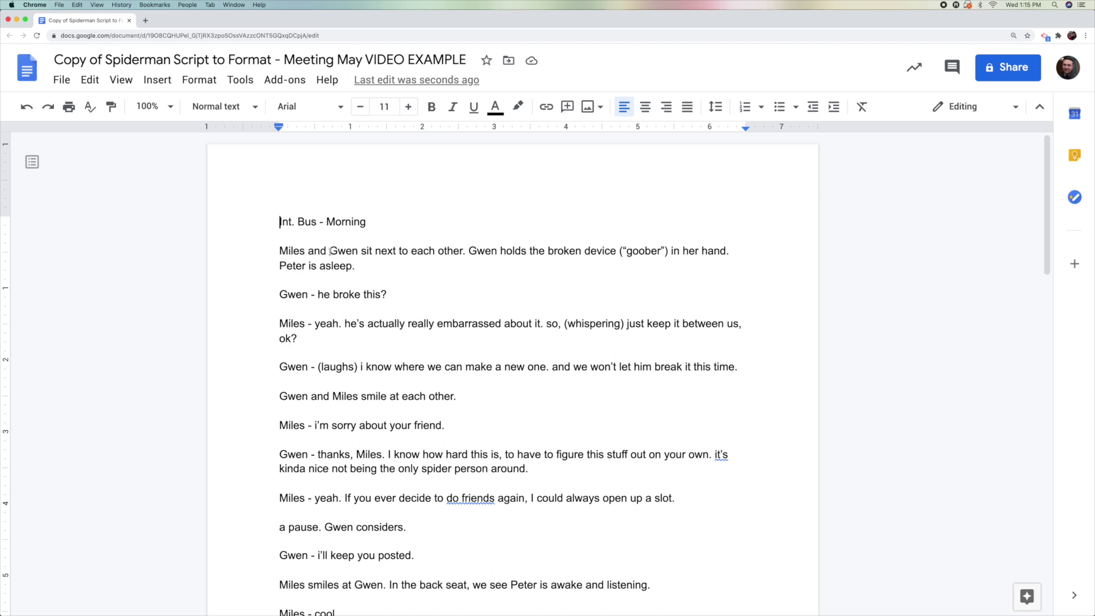
Look over the script's opening paragraphs before changing the page layout.
drag(300, 222, 443, 463)
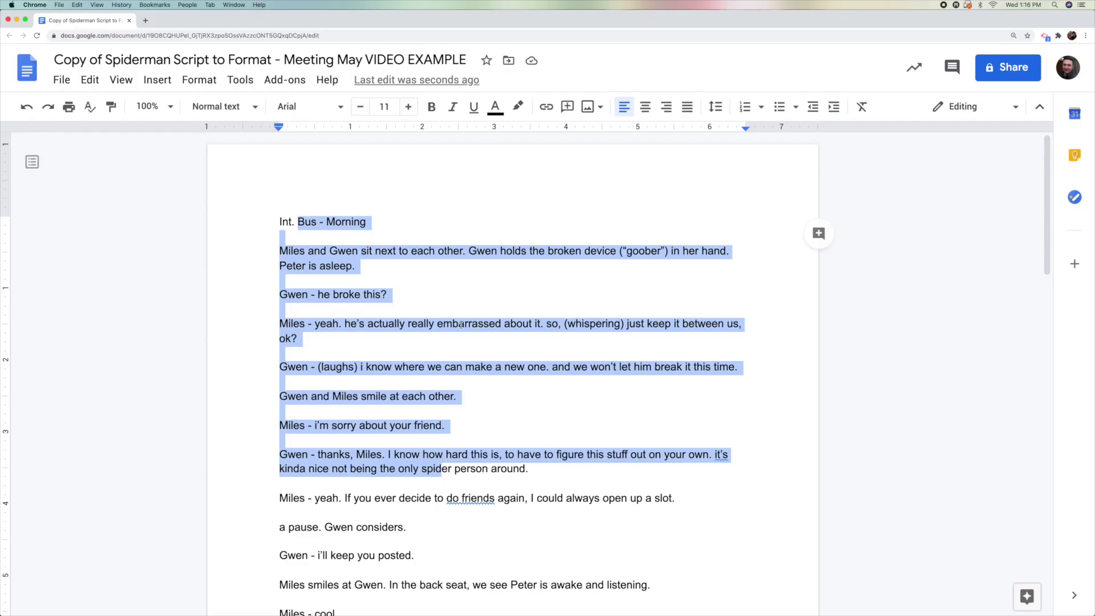
click(412, 222)
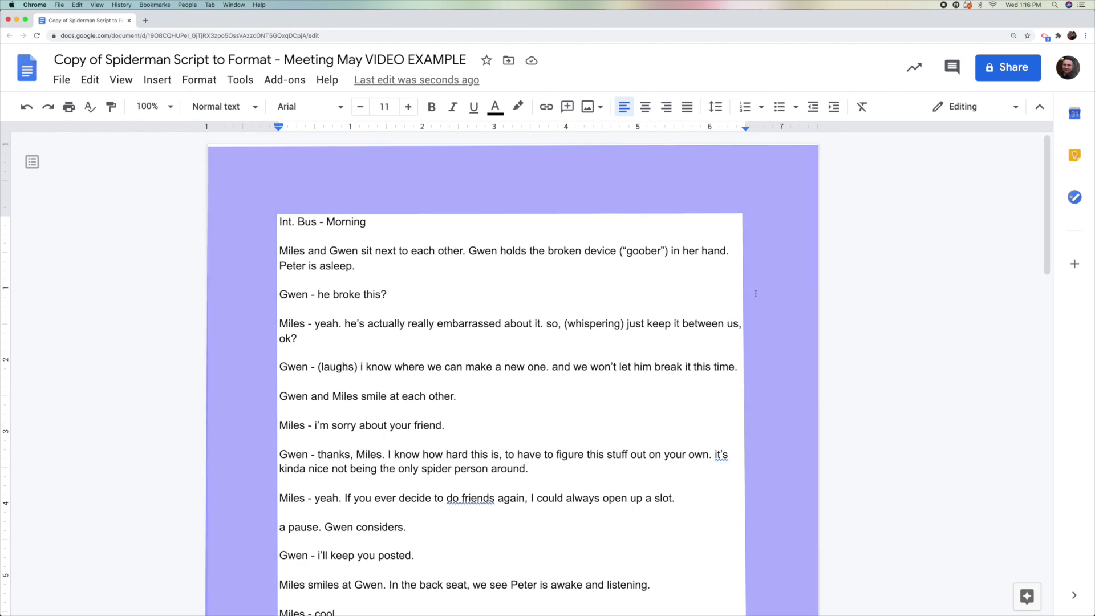
scroll(758, 308, down, 6)
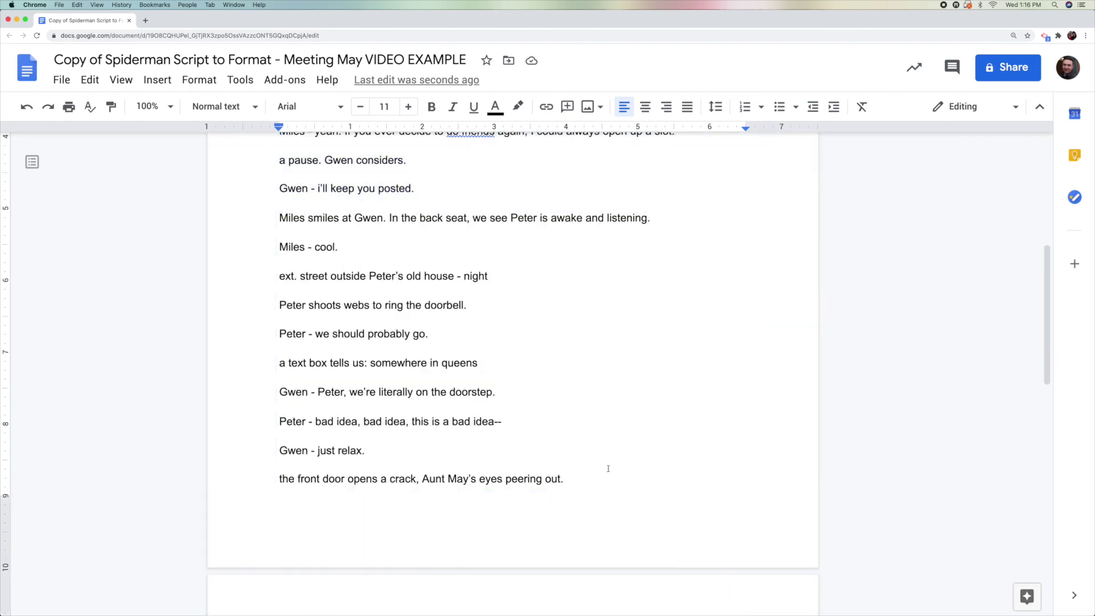
scroll(608, 464, up, 6)
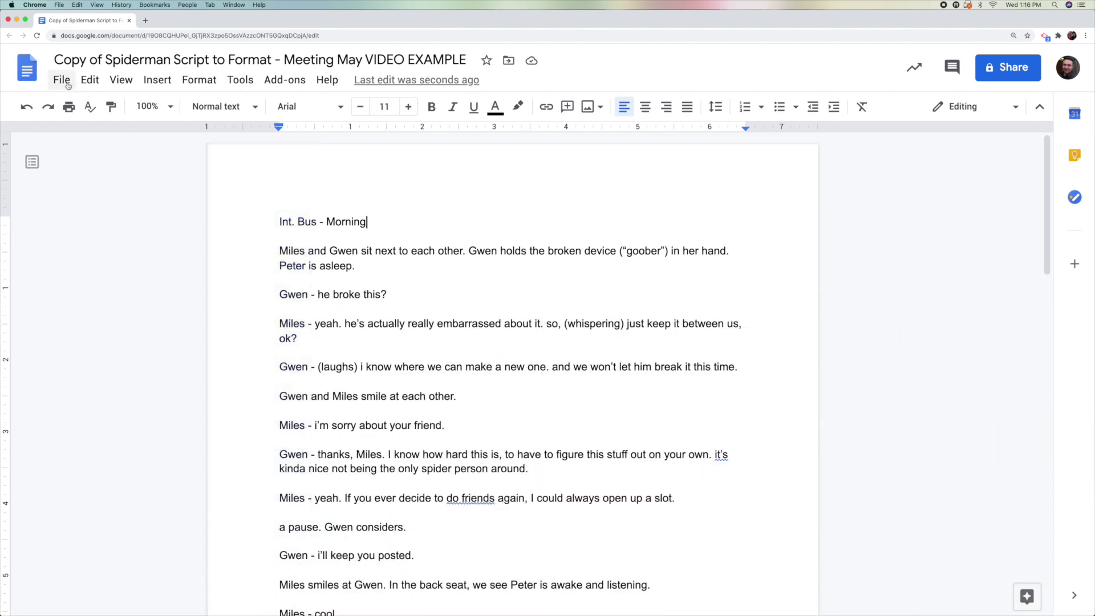
Set the left page margin to 1.5 inches, keeping top, bottom and right at 1 inch.
click(68, 84)
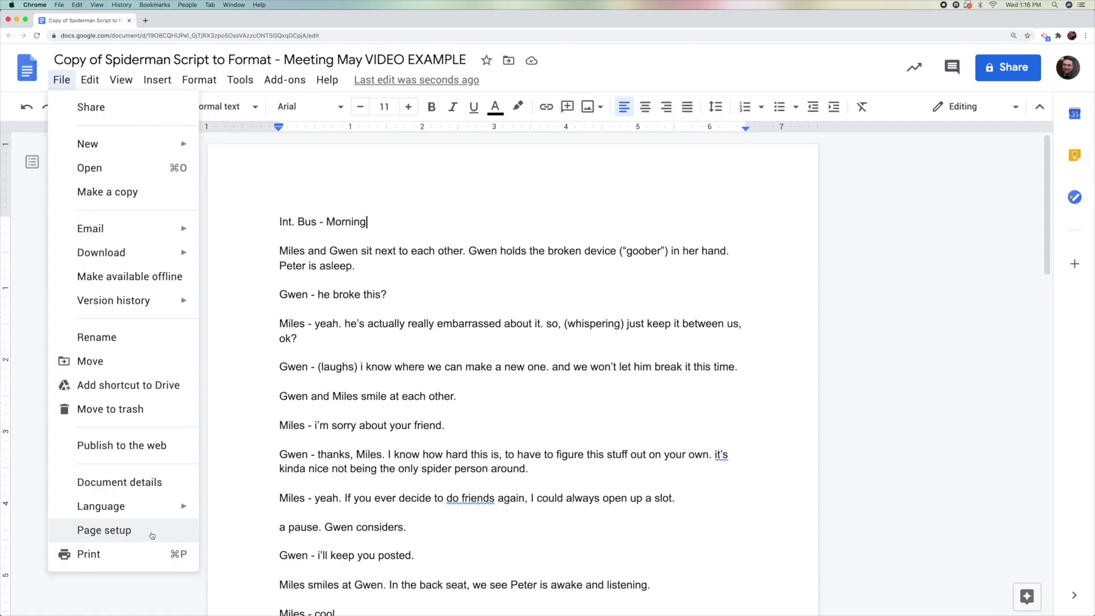
click(152, 536)
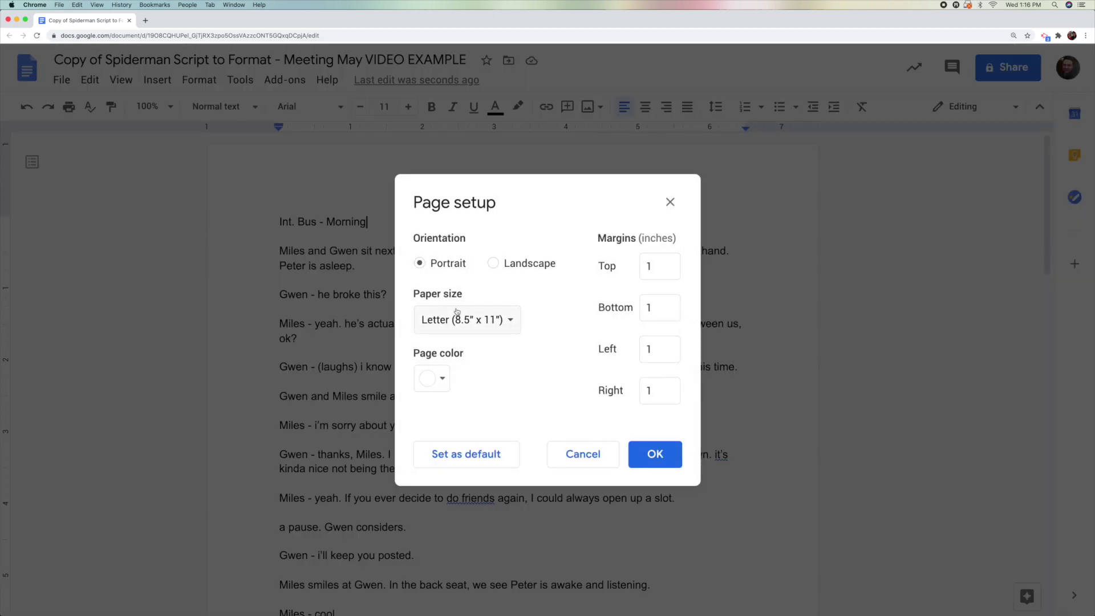
drag(599, 238, 638, 238)
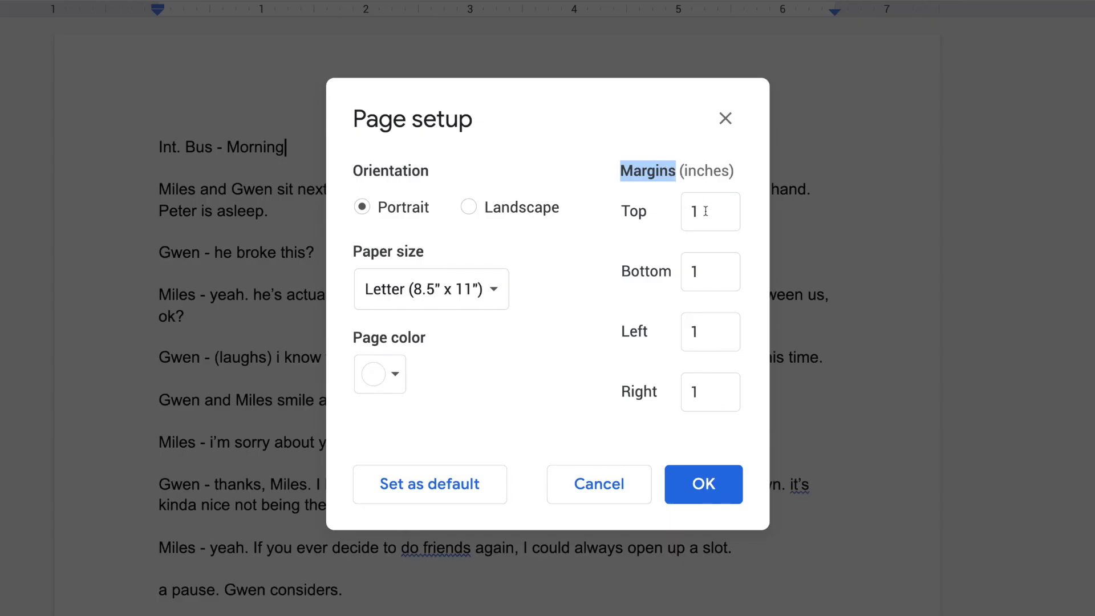
click(705, 211)
click(706, 274)
click(707, 393)
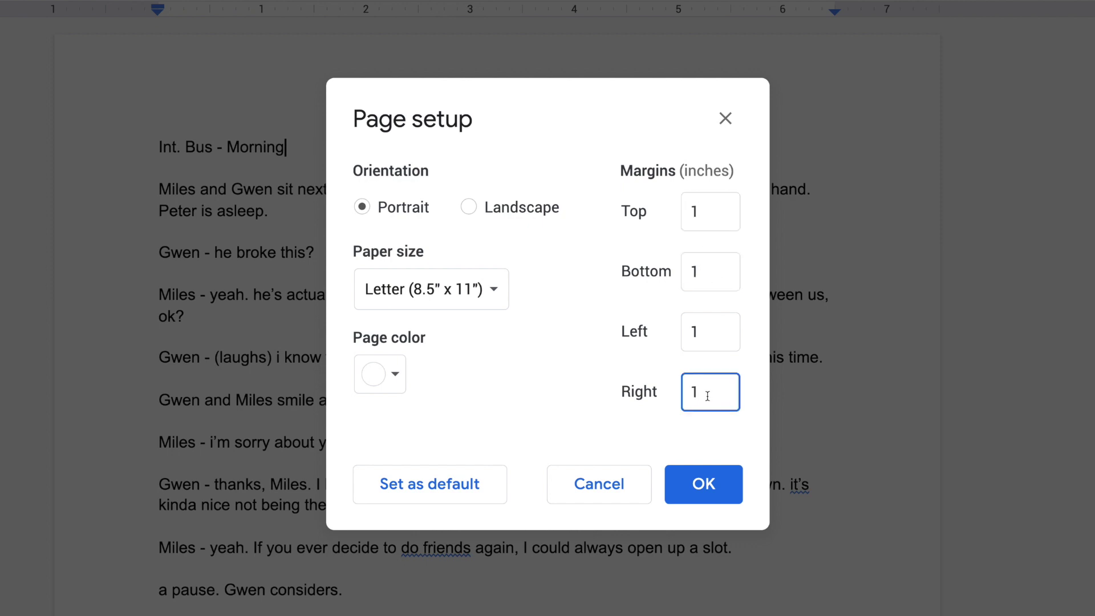
click(705, 332)
click(700, 390)
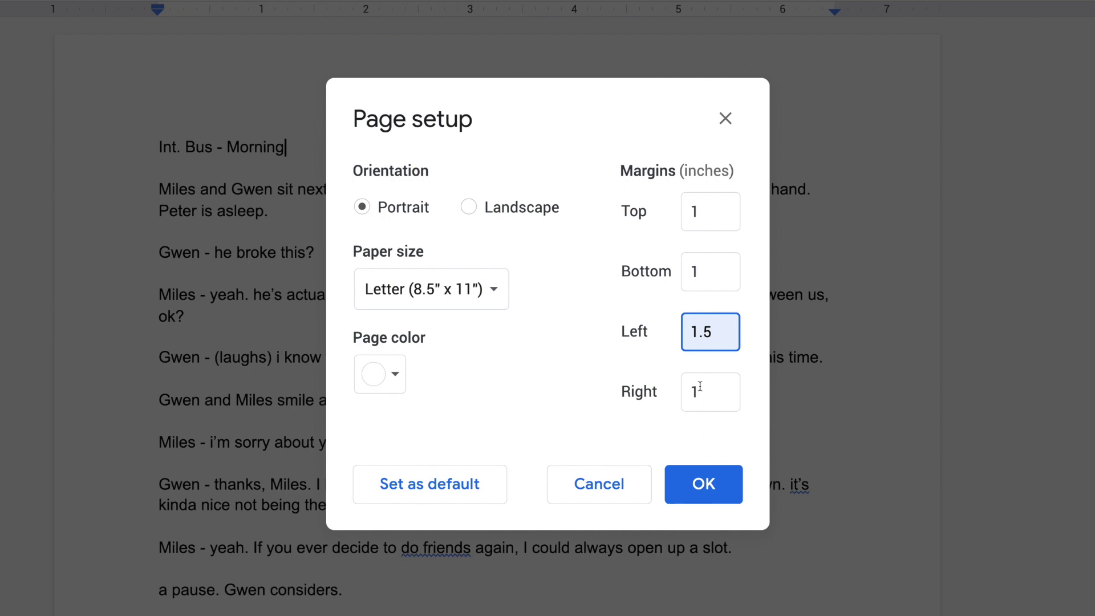
click(703, 486)
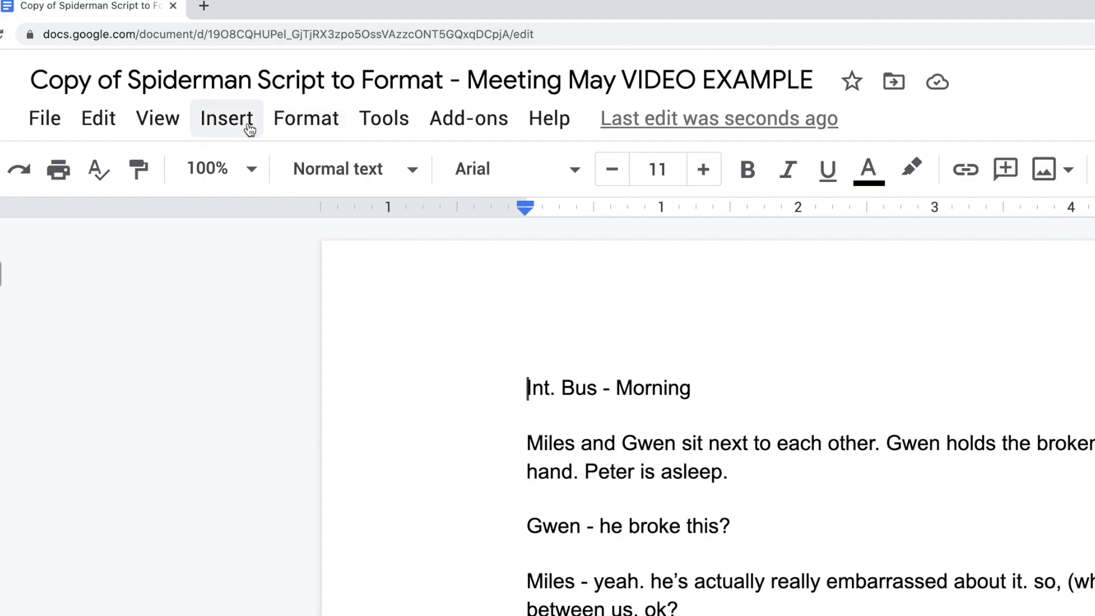
Add top-right page numbers to every page header, then return to the body text.
click(248, 130)
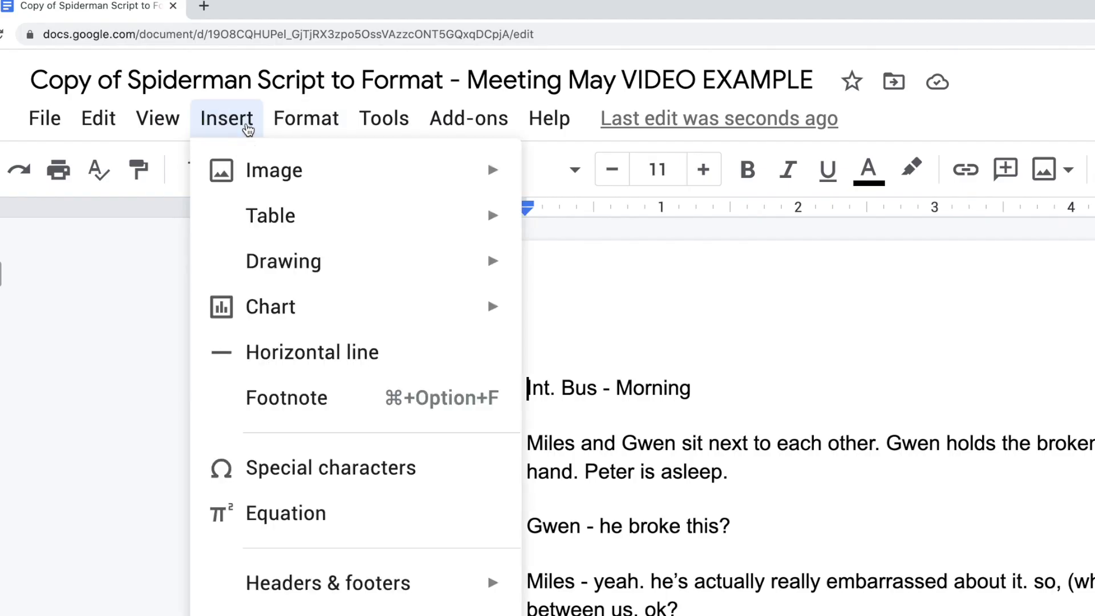
mouse_move(338, 613)
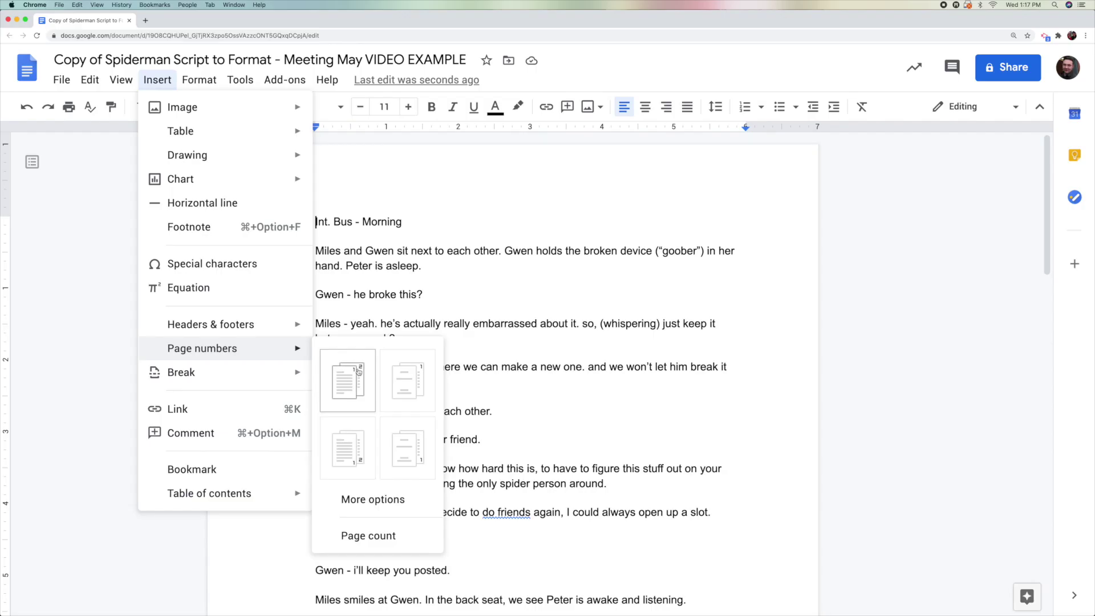
click(353, 371)
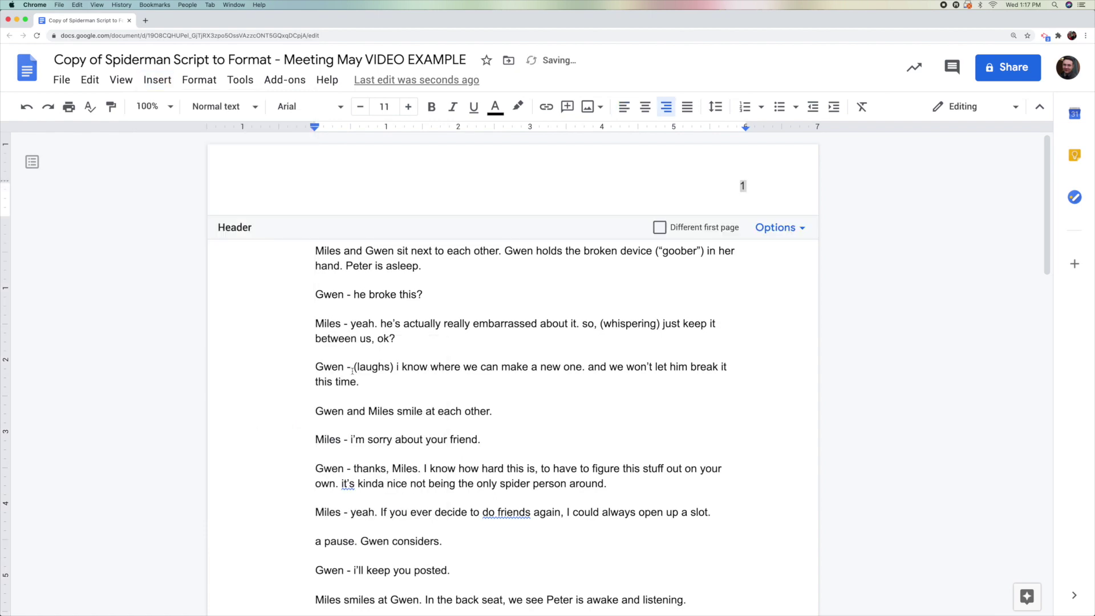
click(665, 282)
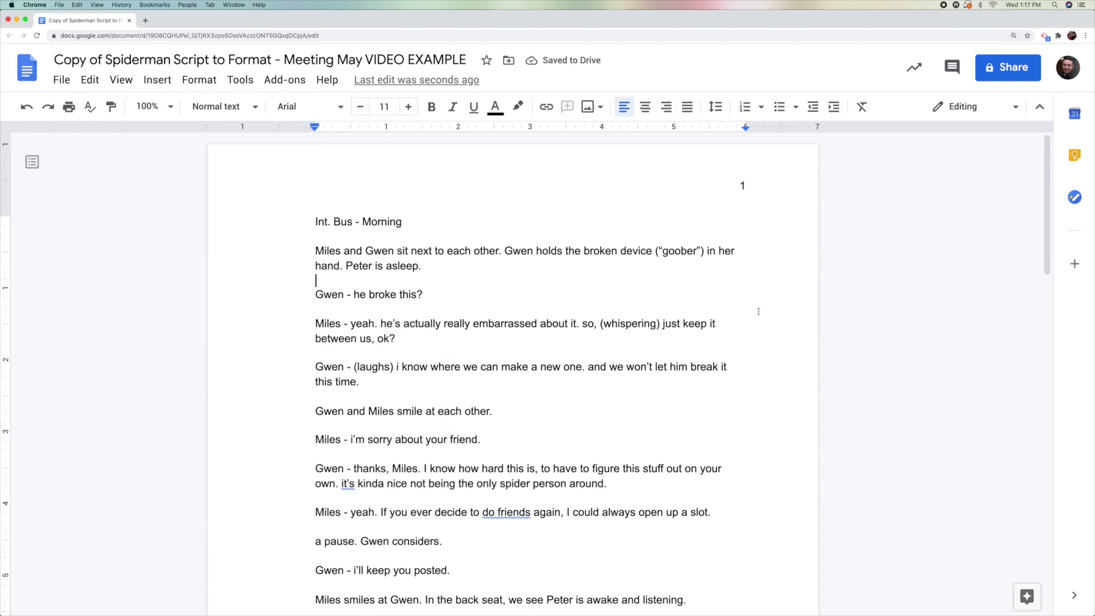
scroll(758, 311, down, 10)
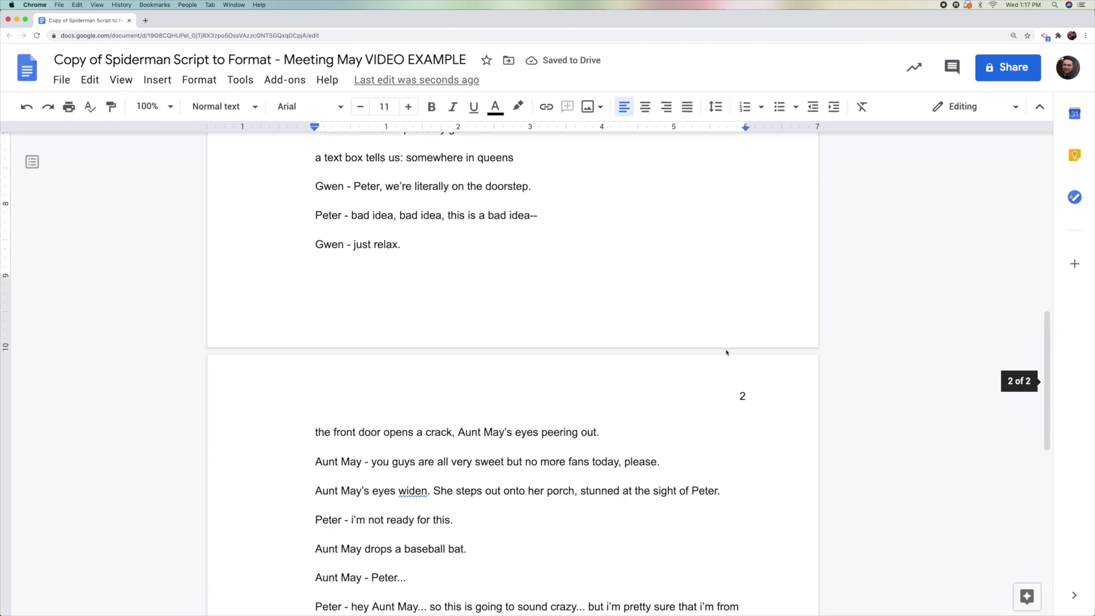
scroll(713, 331, up, 10)
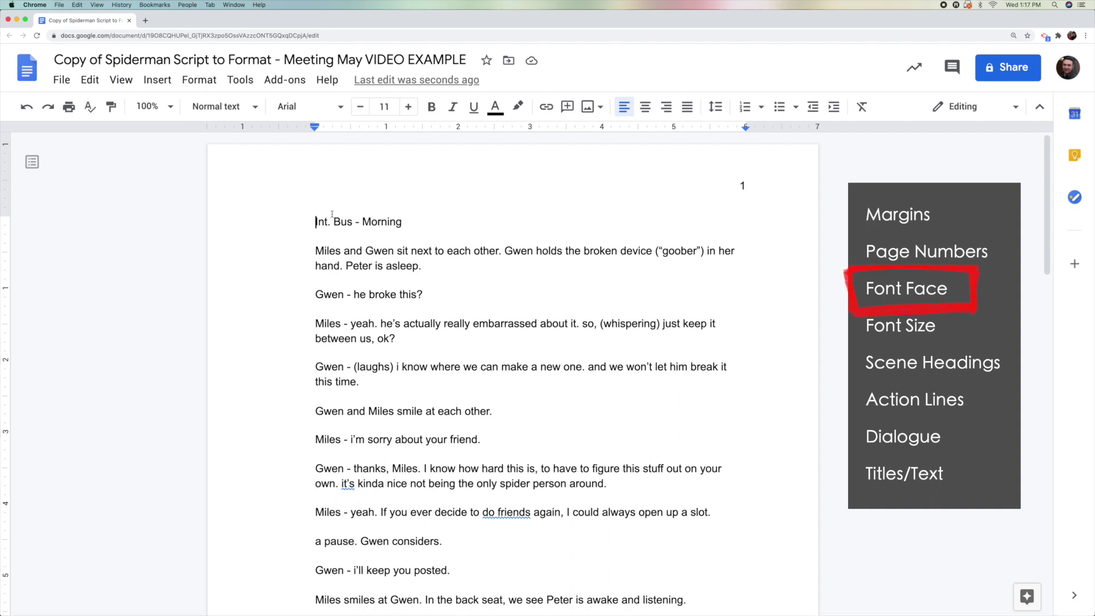
Set the Int. Bus - Morning heading in Merriweather after briefly trying Oswald.
drag(313, 222, 424, 216)
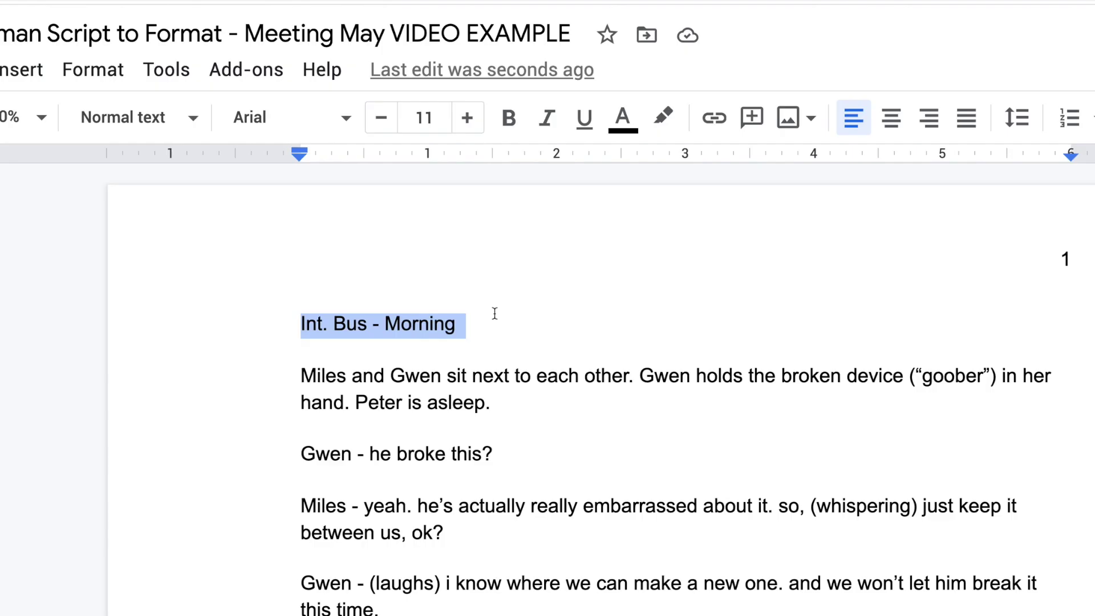
click(344, 118)
click(334, 363)
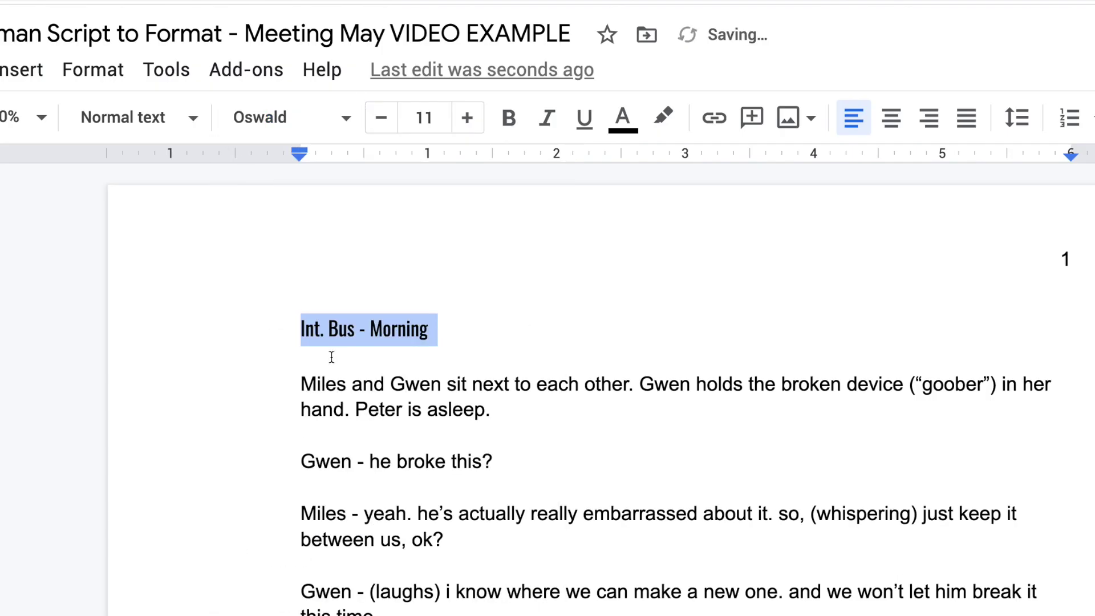
click(345, 119)
click(343, 374)
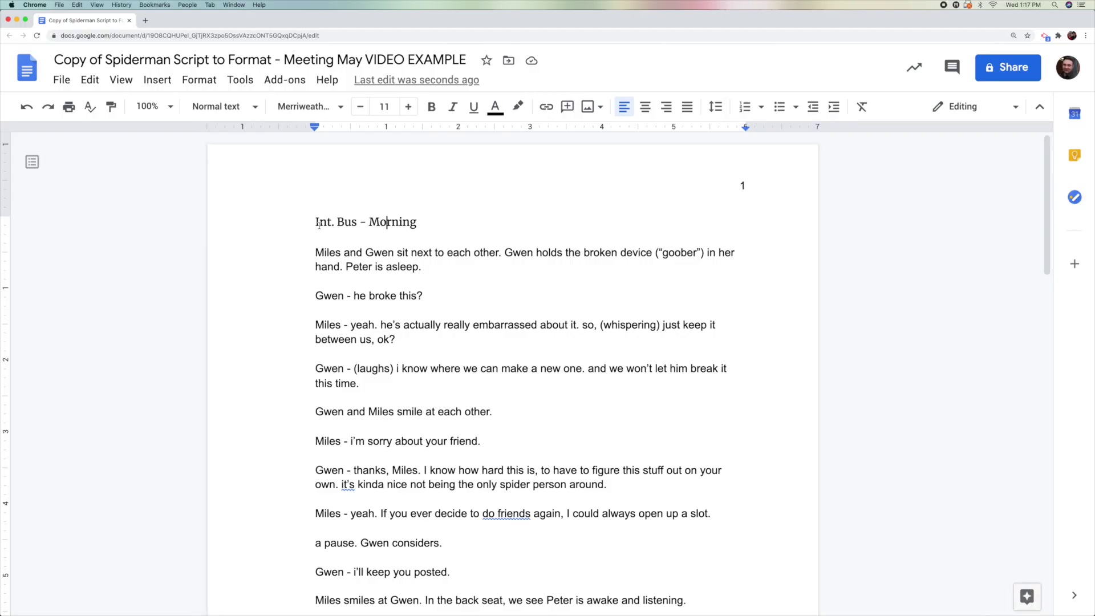
drag(316, 222, 413, 371)
click(400, 280)
Select all the script text and set it in Courier.
key(super+a)
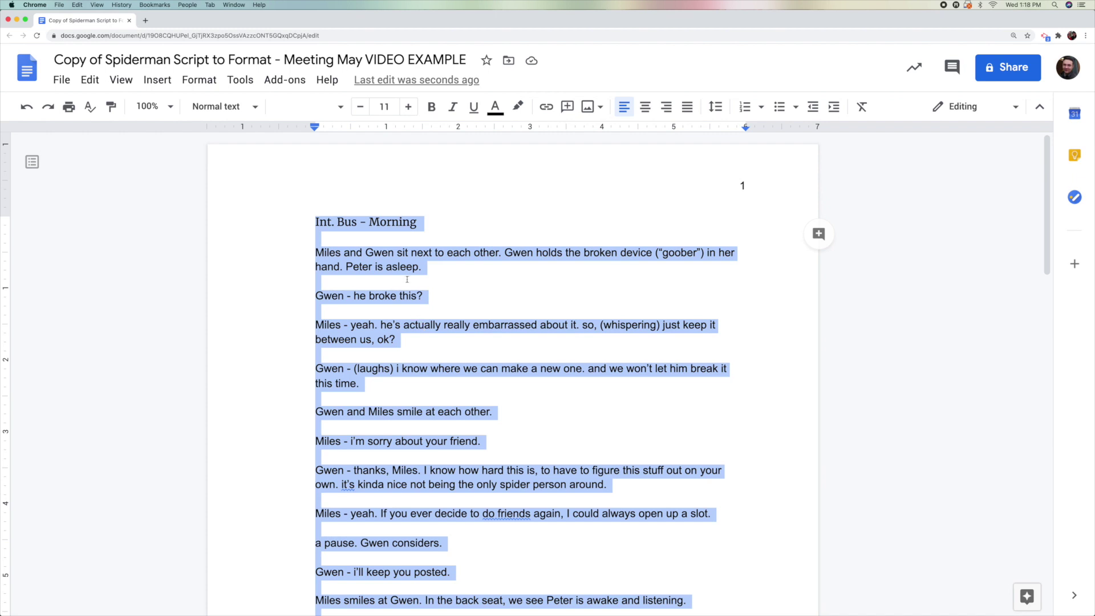
click(341, 108)
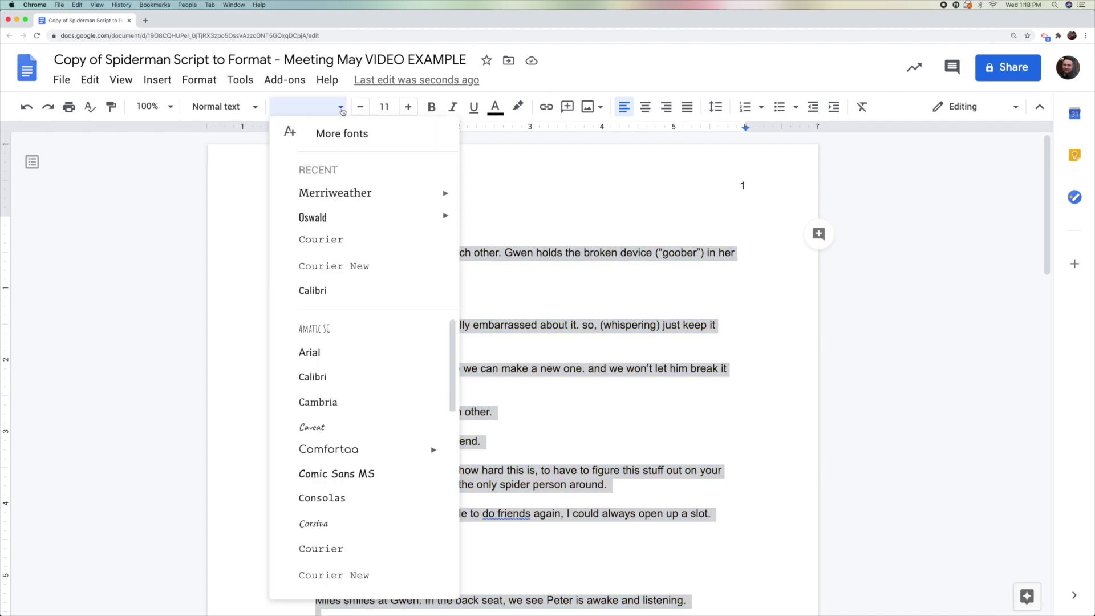
click(347, 243)
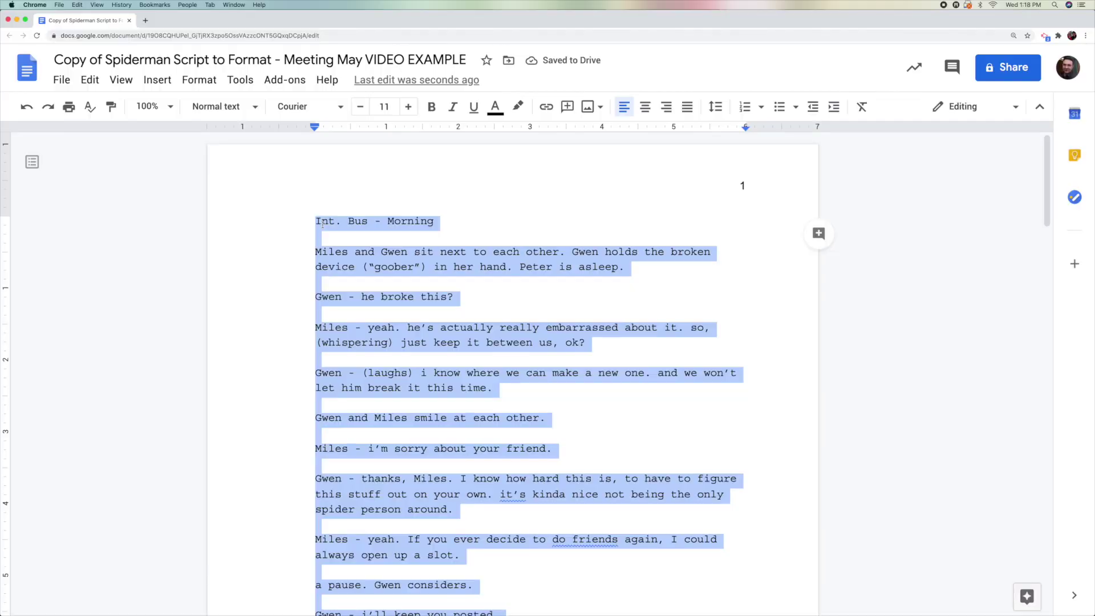
Browse the font list and bring up the full More fonts catalogue.
click(313, 107)
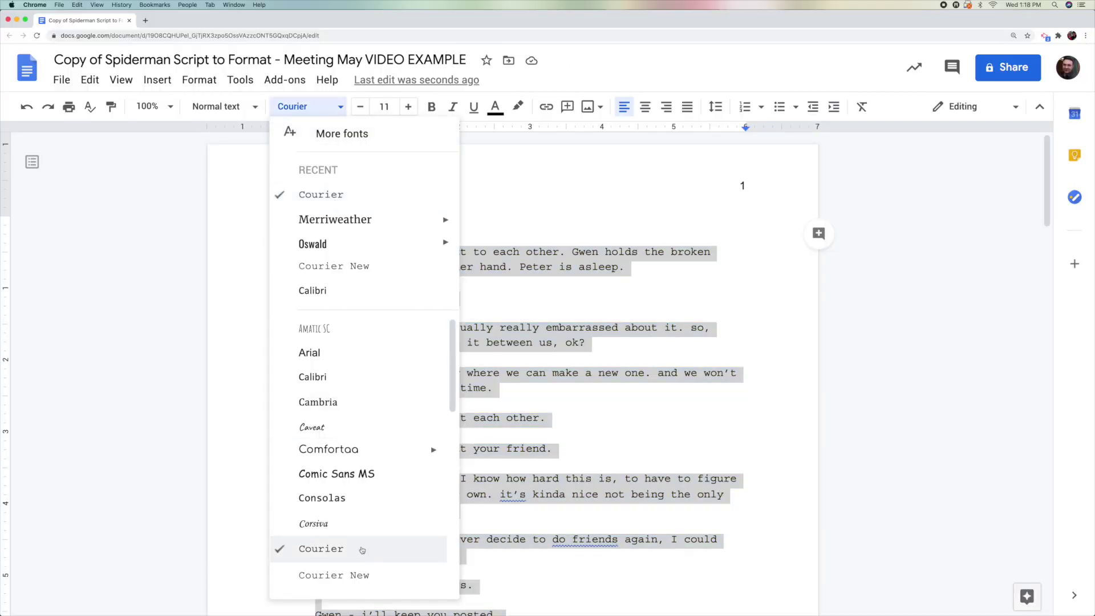
scroll(356, 566, down, 1)
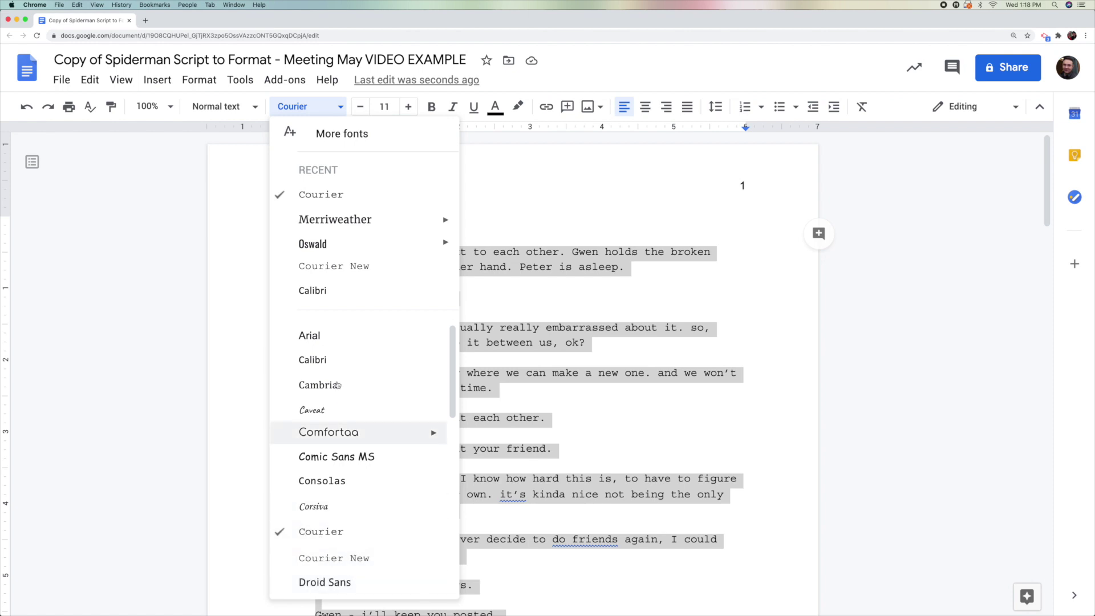
scroll(325, 315, up, 1)
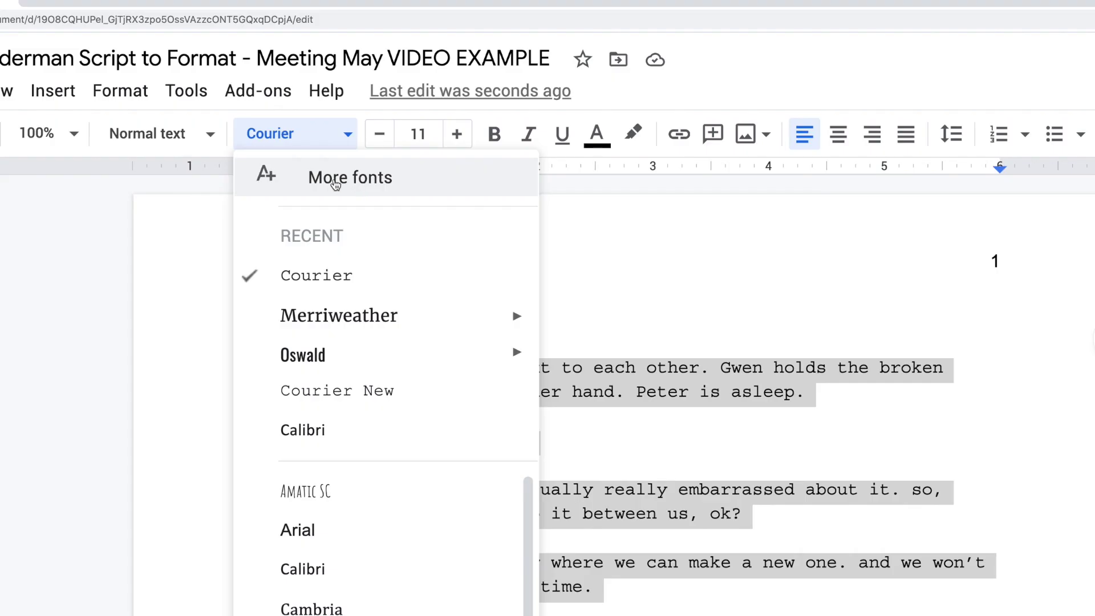
click(306, 114)
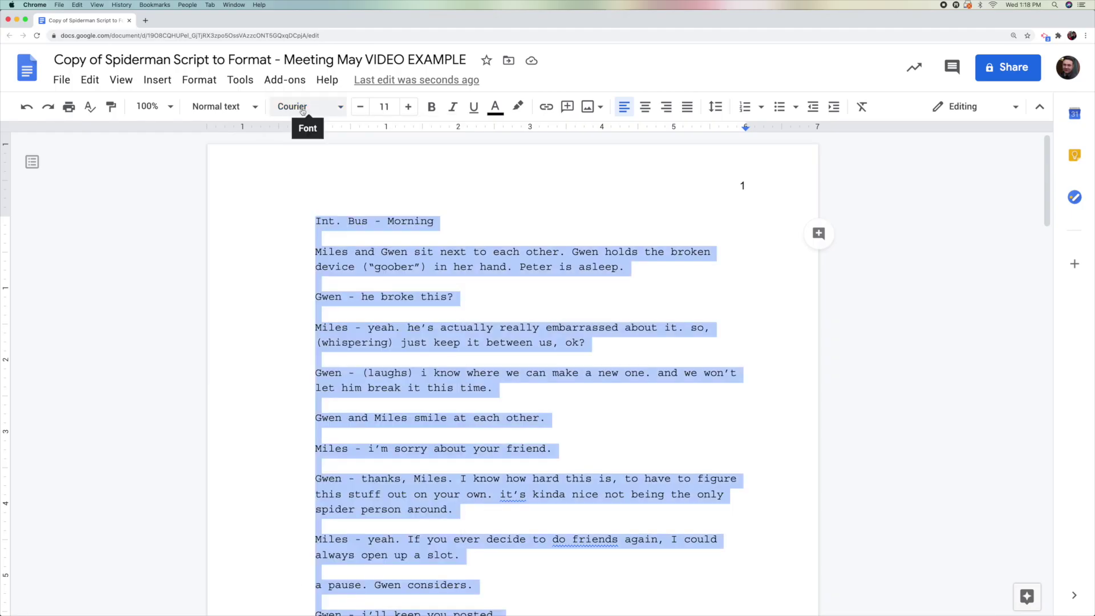
click(306, 110)
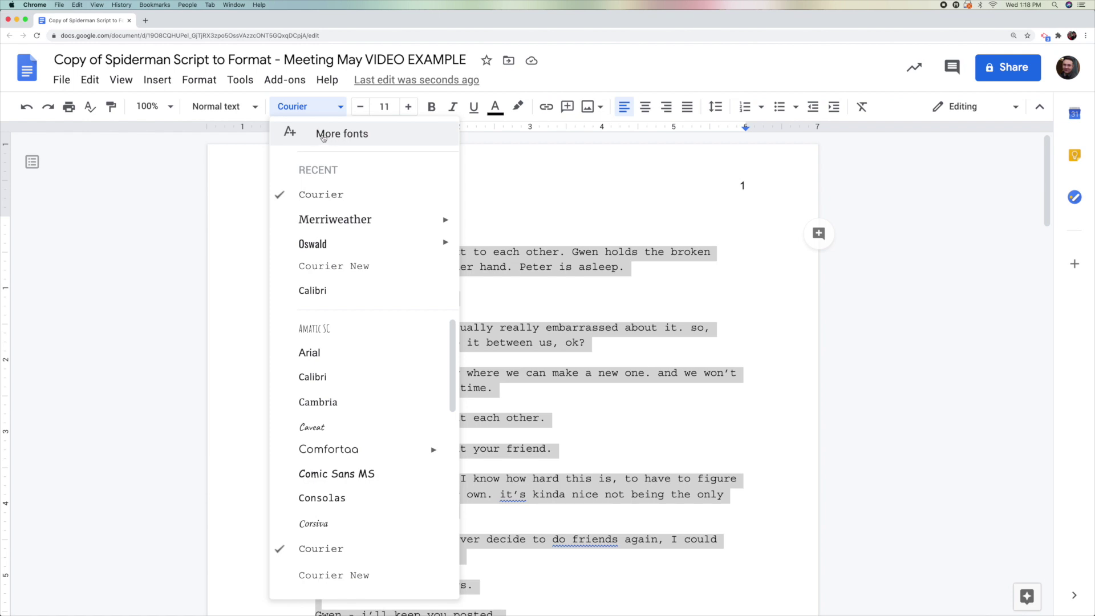
click(363, 137)
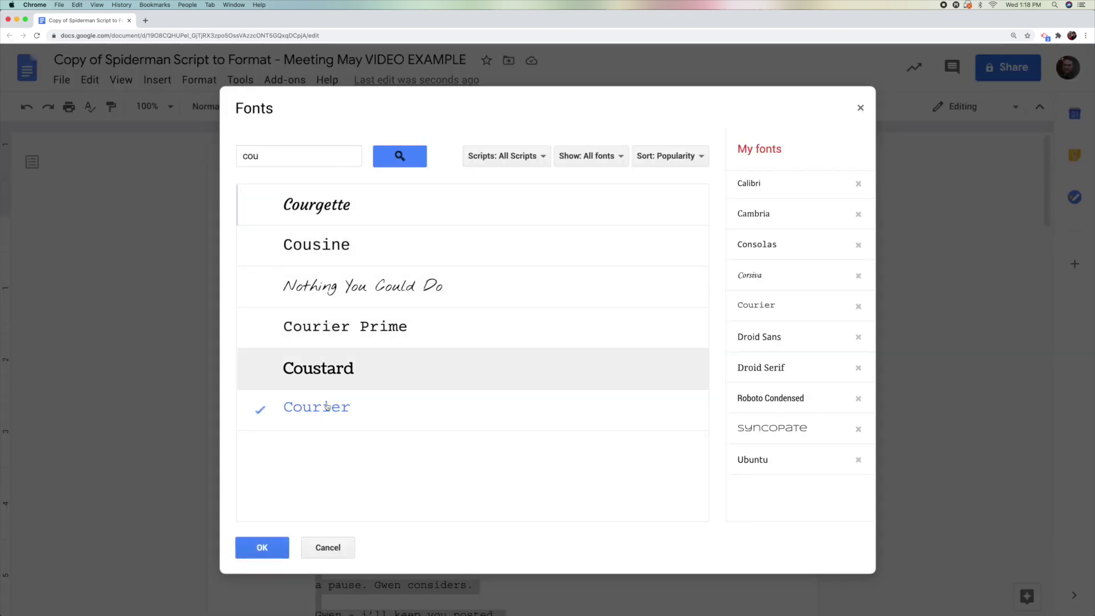
Search 'cou' in the Fonts dialog, confirm Courier, and reapply Courier from recent fonts.
double_click(300, 156)
key(BackSpace)
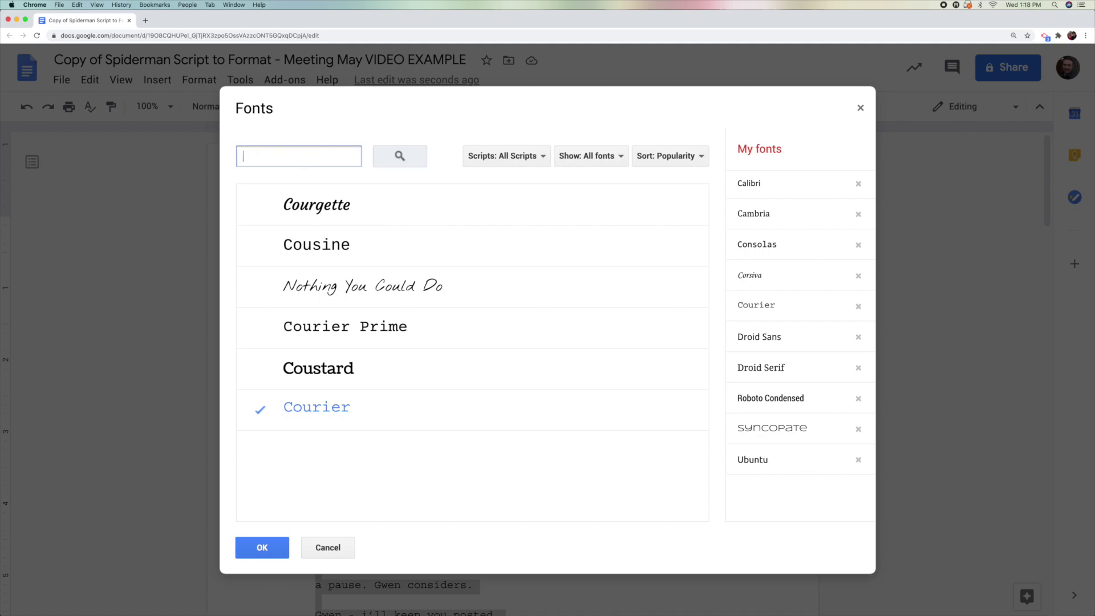
text(cou)
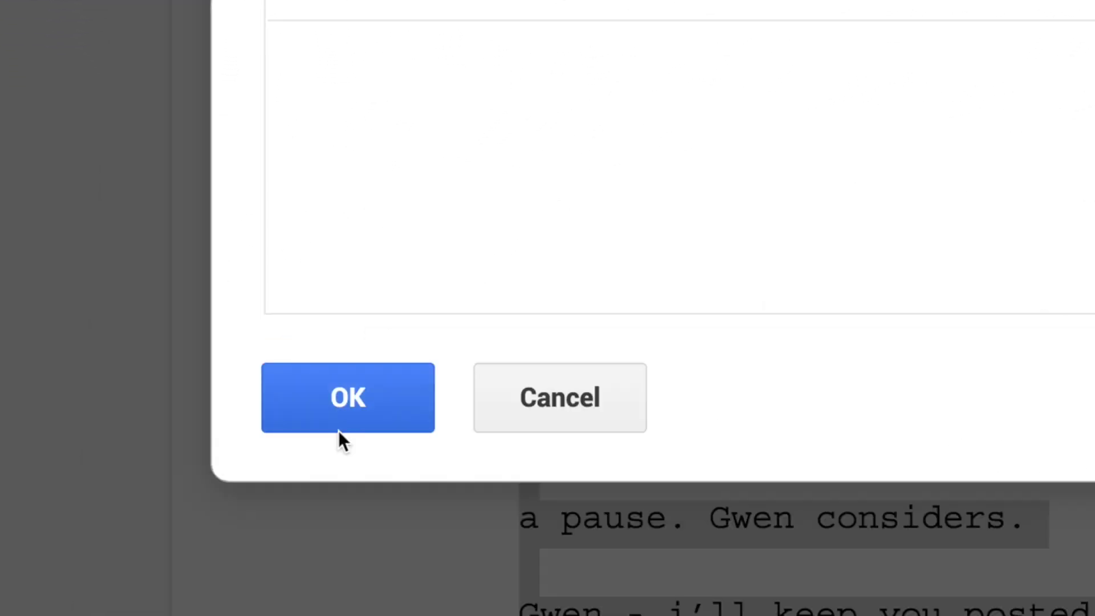
click(340, 428)
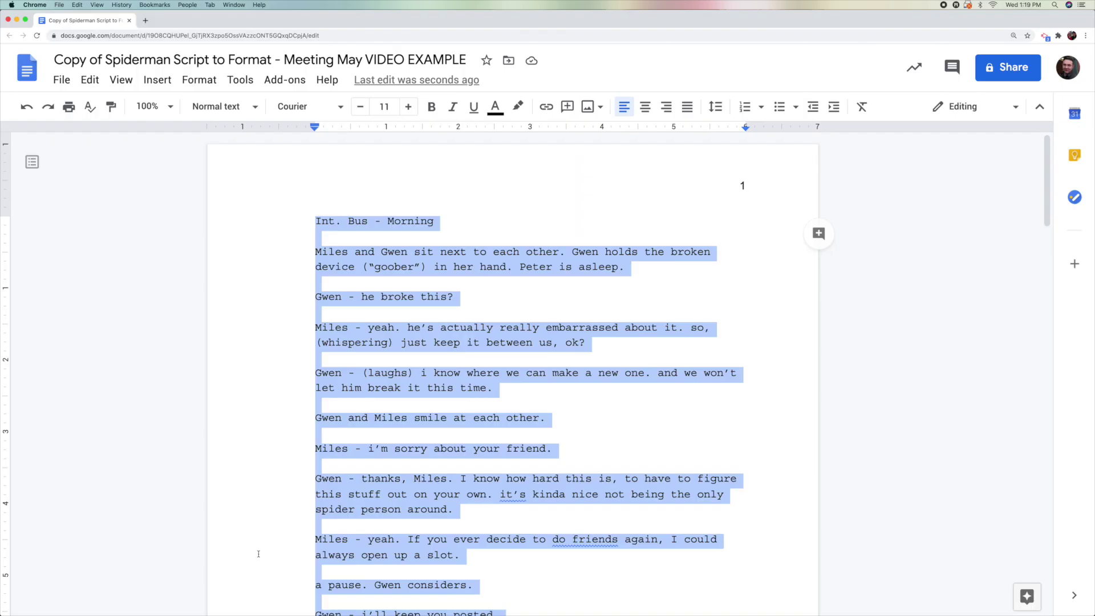
click(309, 115)
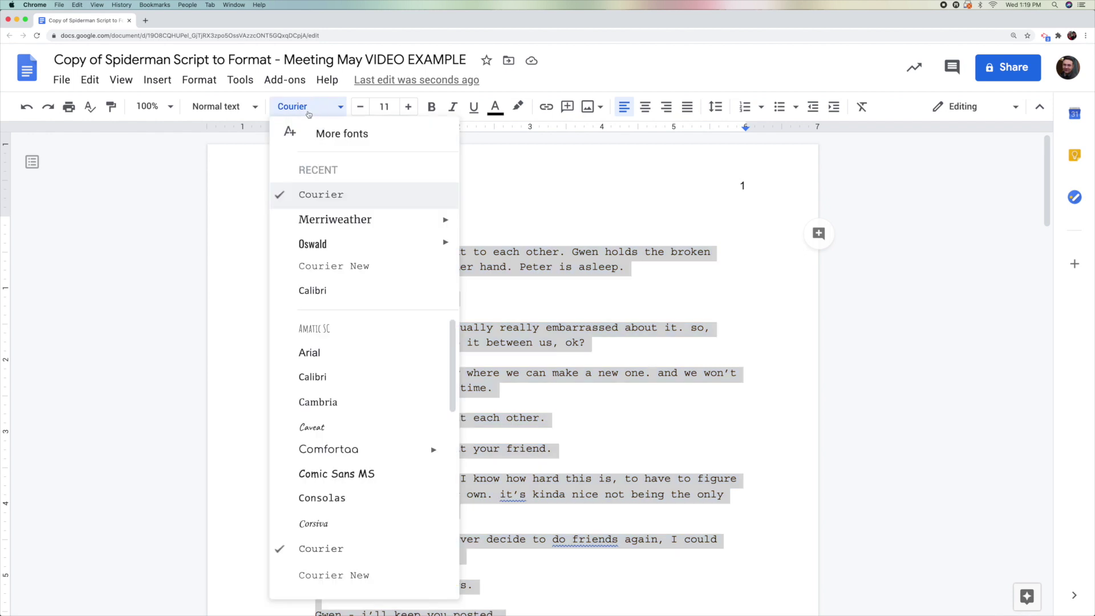
click(337, 193)
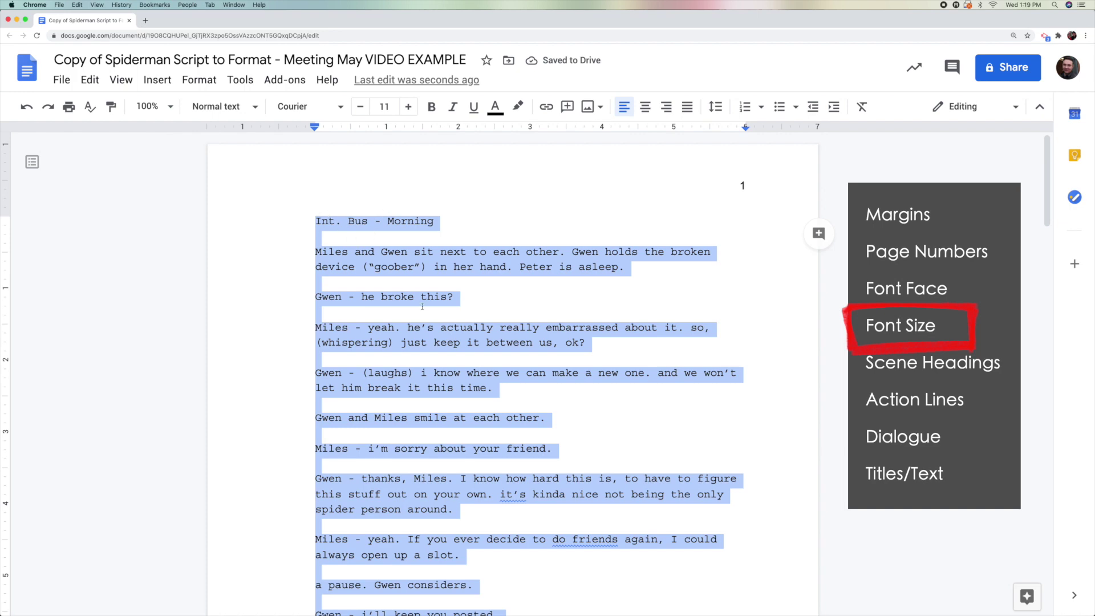
Select all the script text and raise its font size to 12 pt.
key(super+shift+period)
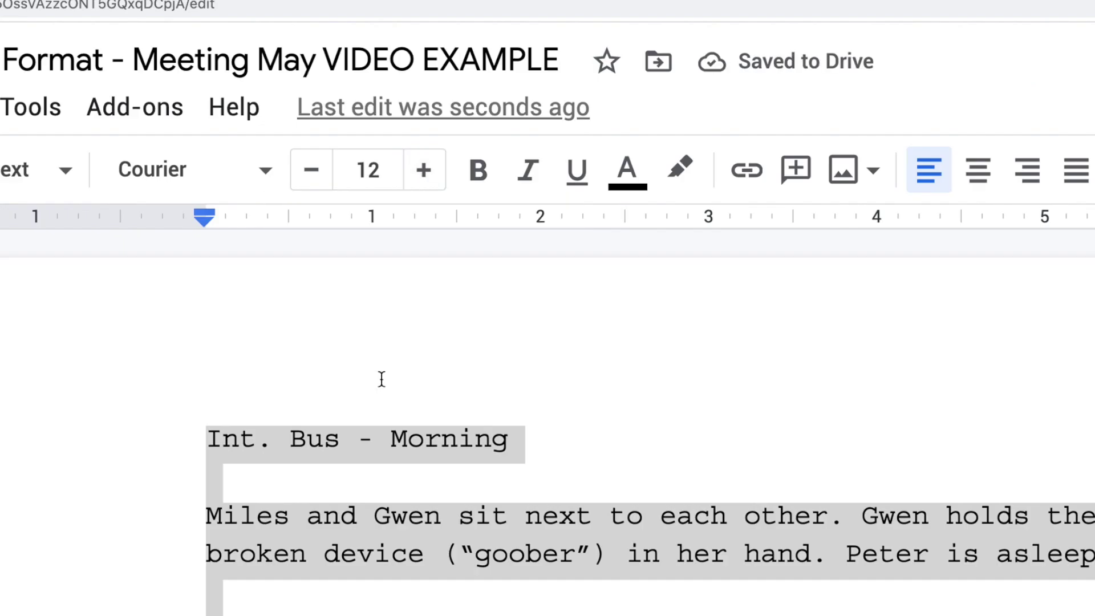
click(443, 470)
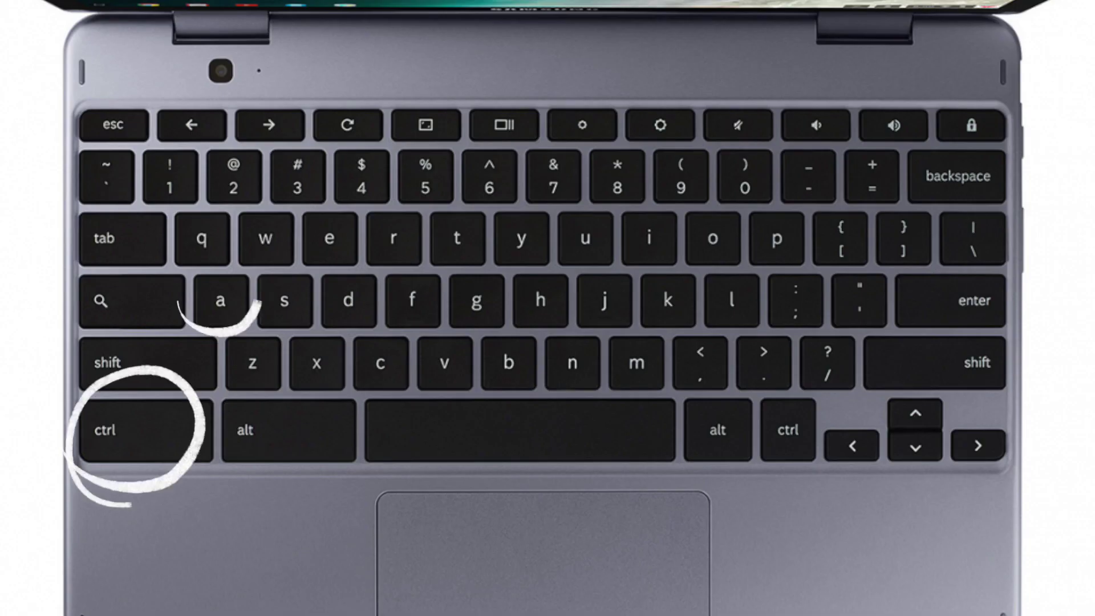
key(ctrl+a)
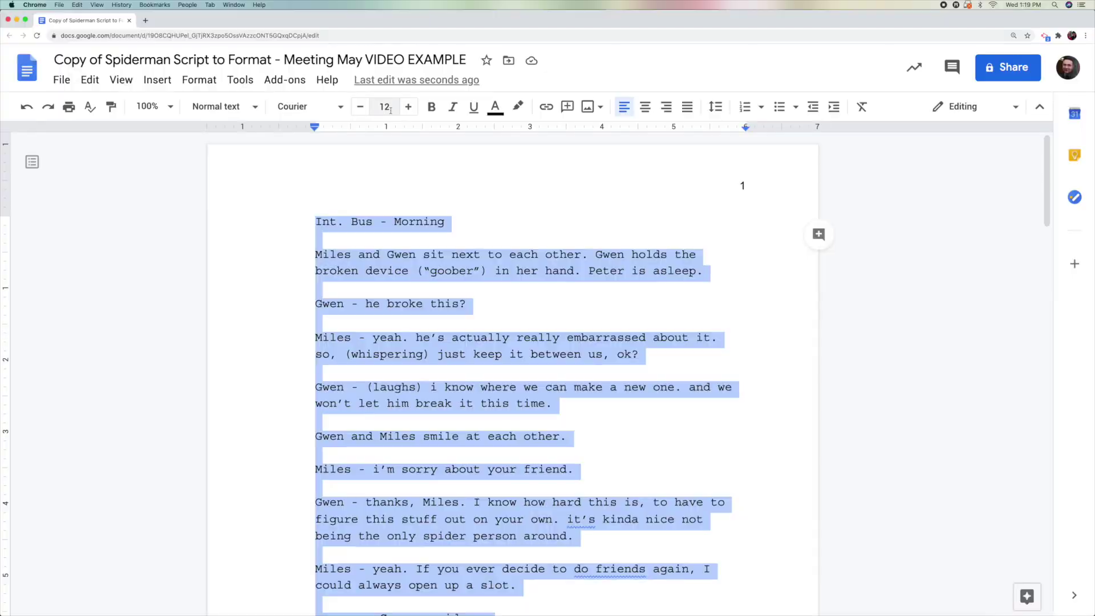
click(369, 87)
click(383, 366)
Briefly try larger sizes, then settle the script back at 12 pt.
click(422, 89)
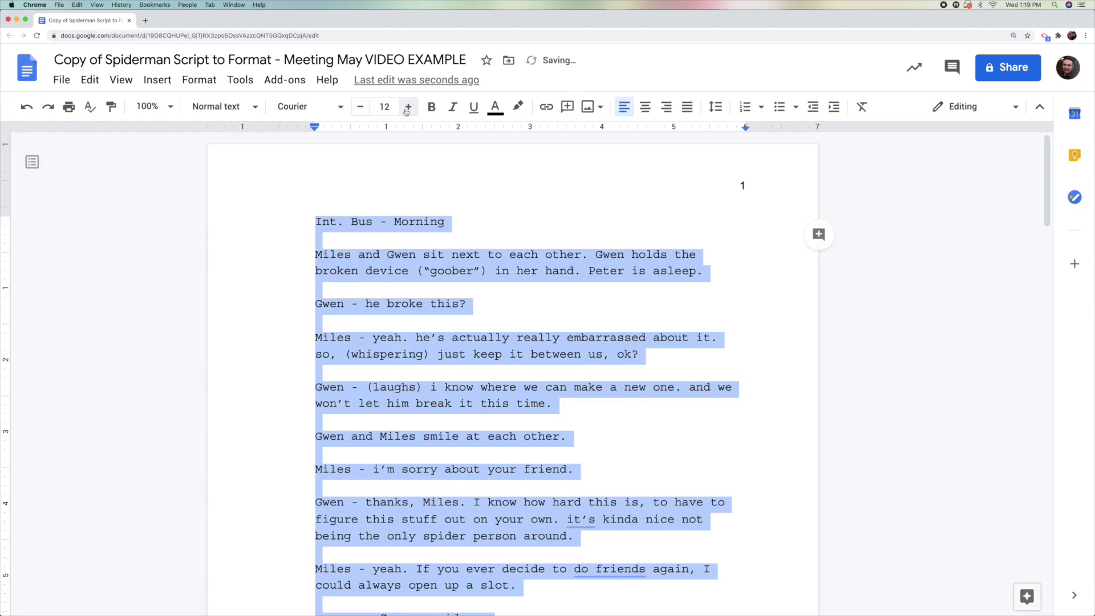
click(422, 88)
click(422, 88)
click(365, 108)
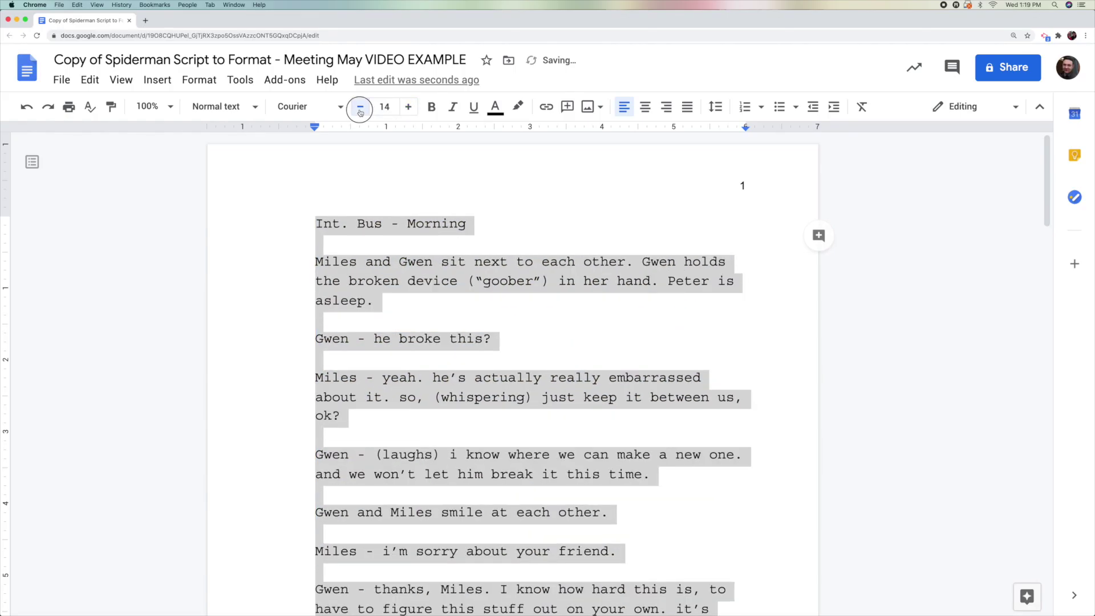
click(360, 108)
click(359, 109)
click(385, 107)
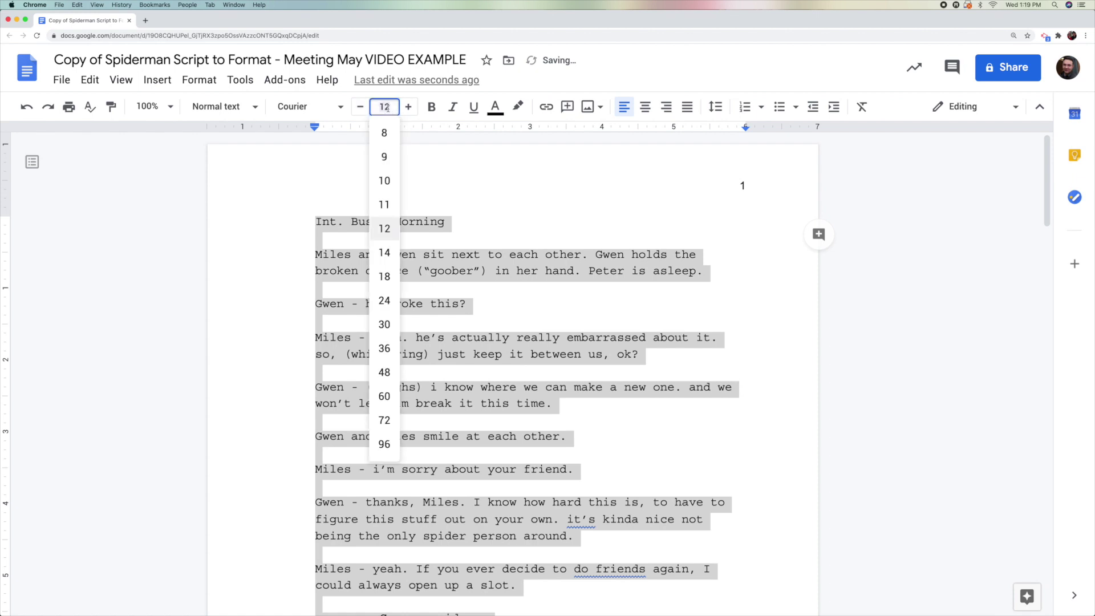
click(386, 230)
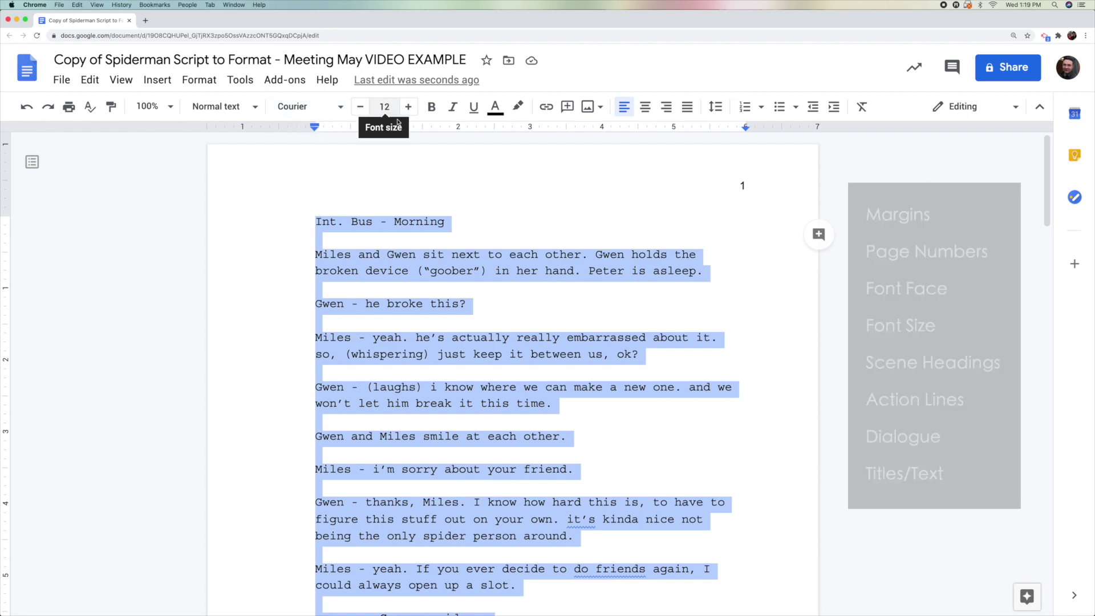
click(469, 226)
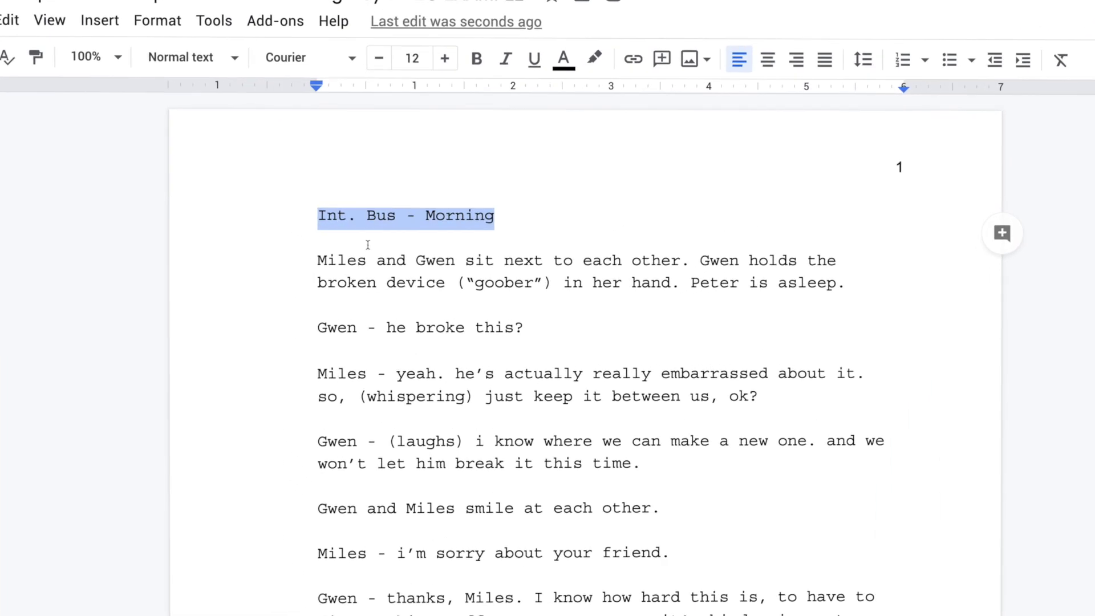
click(319, 216)
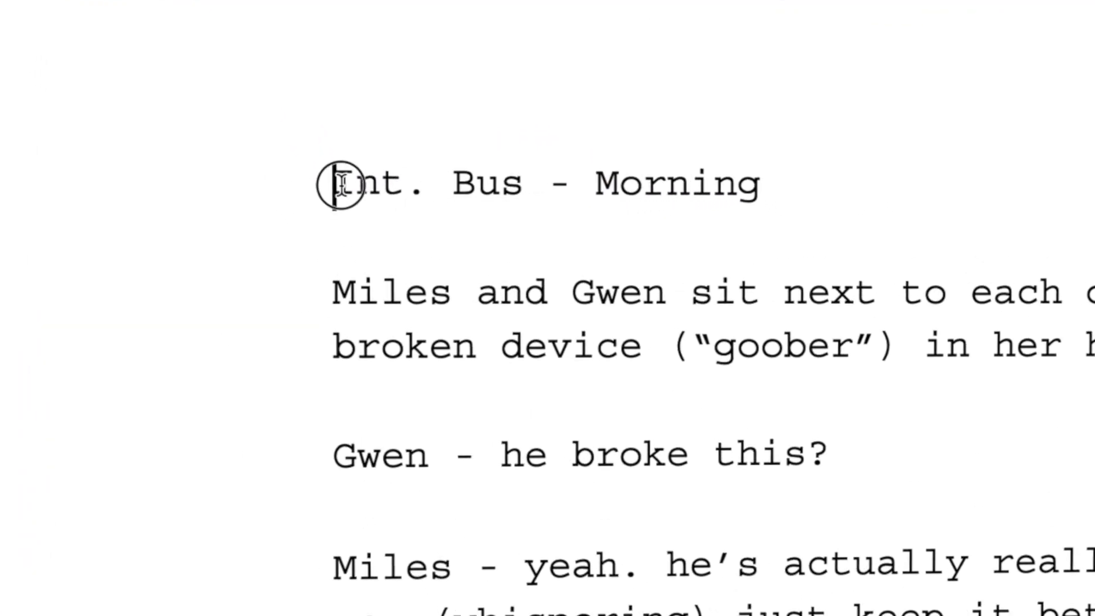
drag(319, 215, 341, 217)
drag(391, 183, 434, 182)
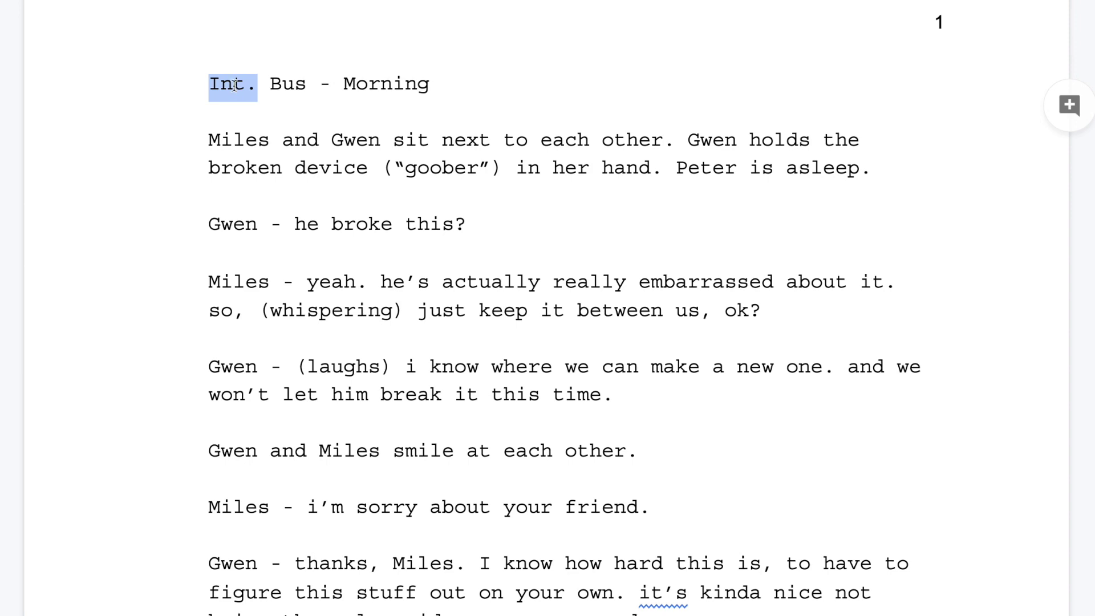
click(234, 85)
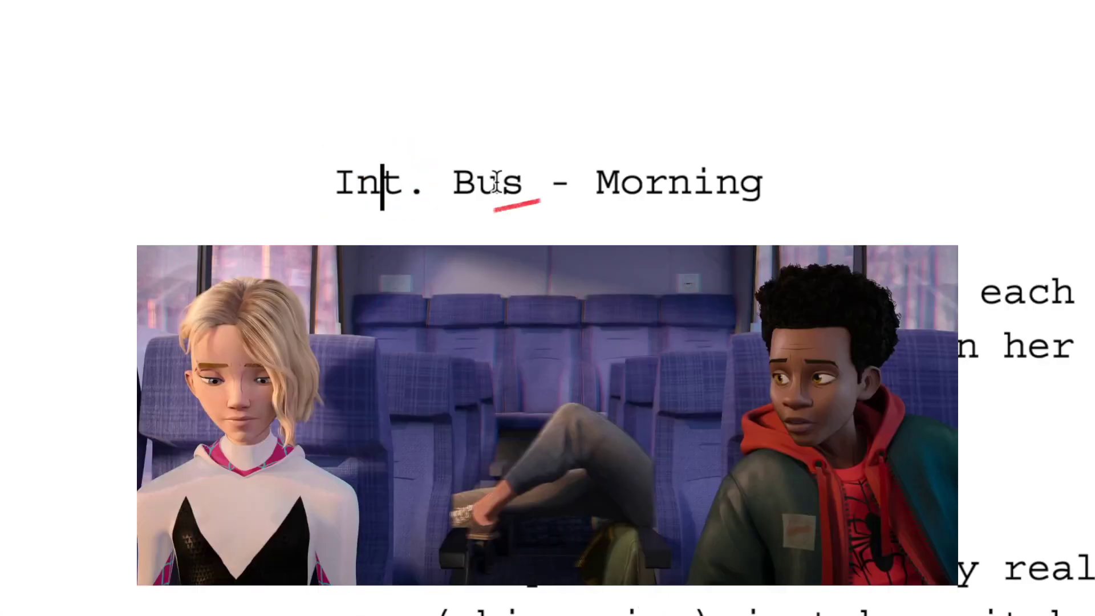
click(291, 83)
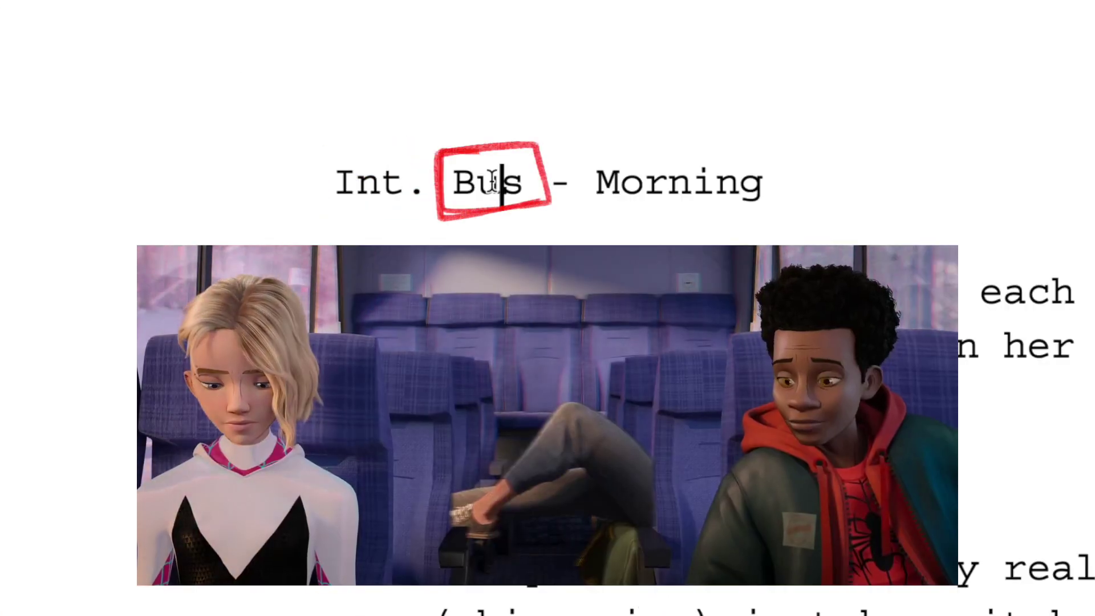
click(695, 181)
drag(455, 182, 525, 182)
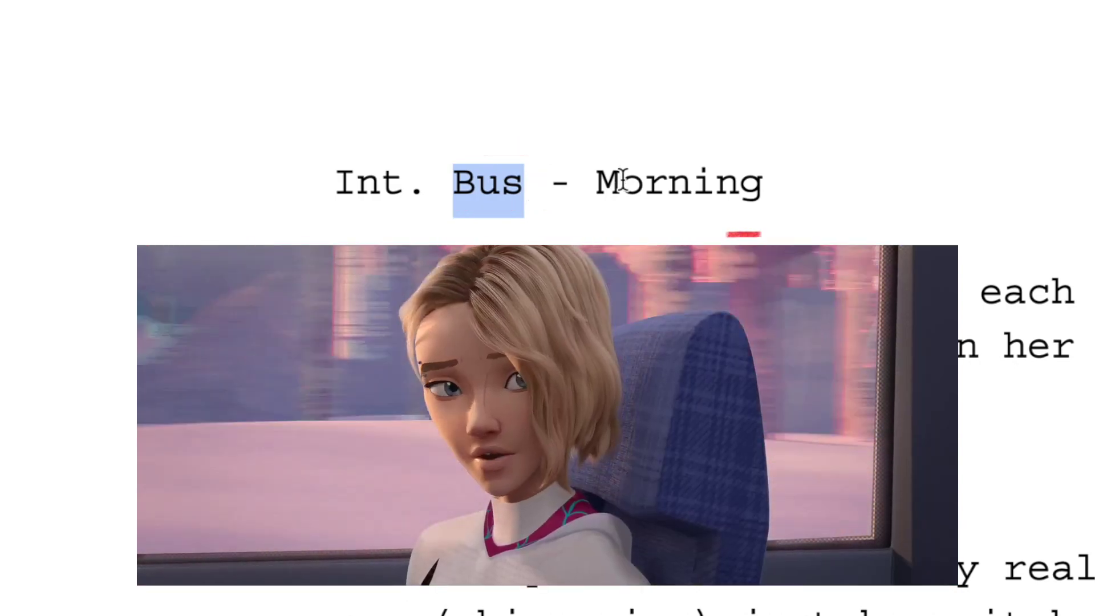
mouse_move(596, 184)
mouse_down()
mouse_move(693, 171)
mouse_move(763, 183)
mouse_up()
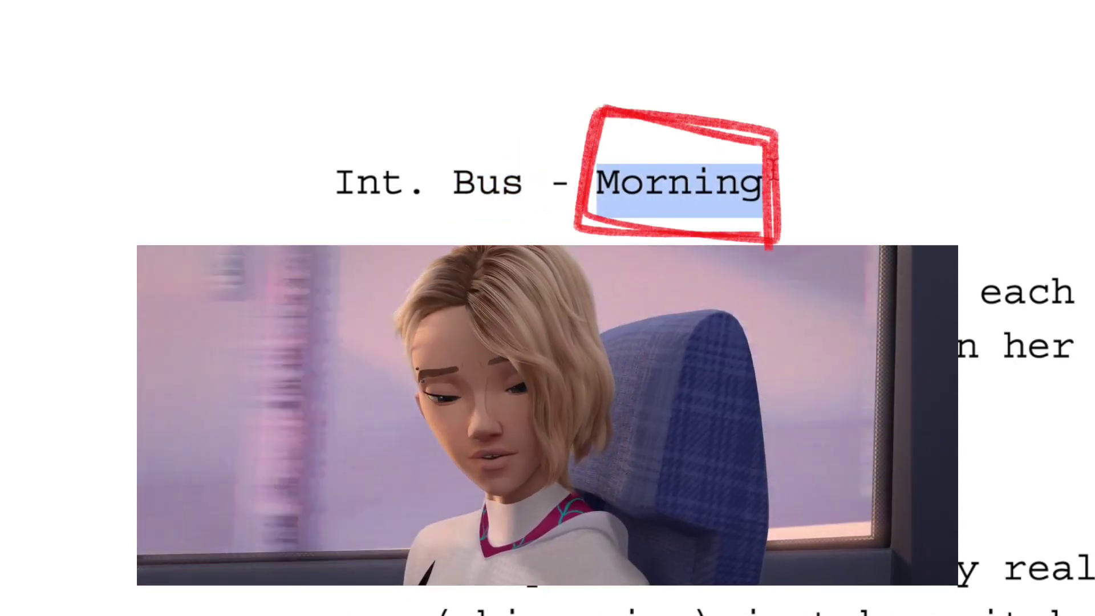
drag(335, 182, 522, 181)
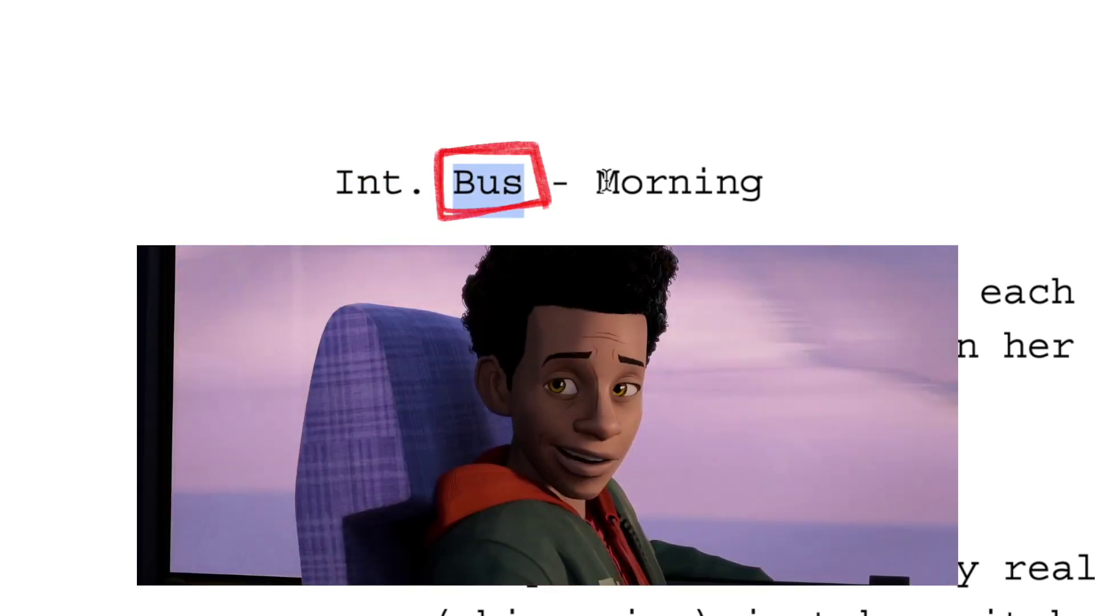
drag(597, 183, 763, 183)
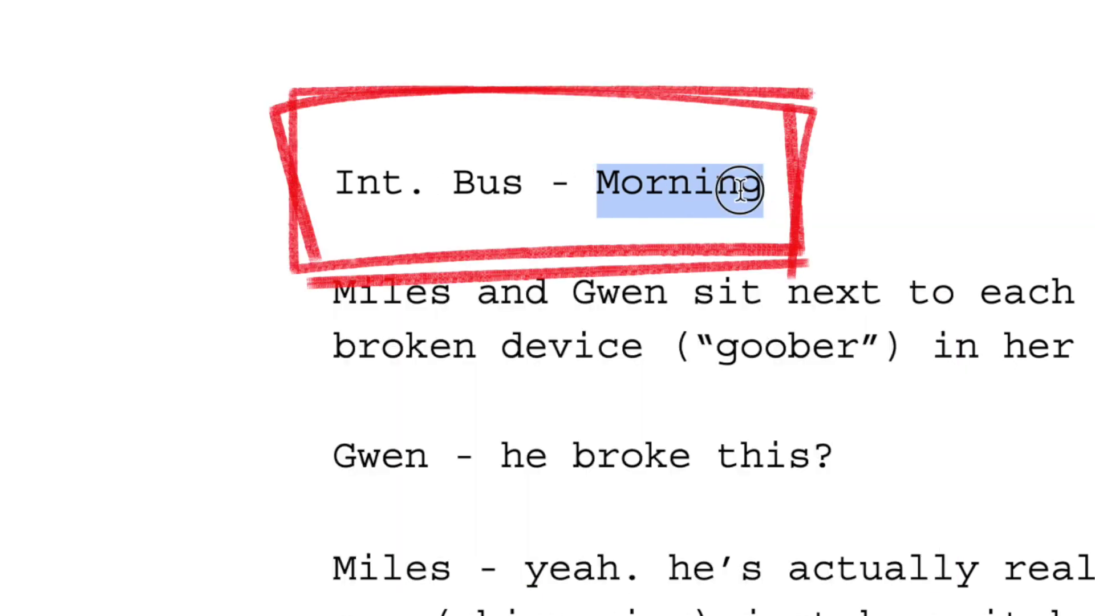
drag(742, 187, 359, 183)
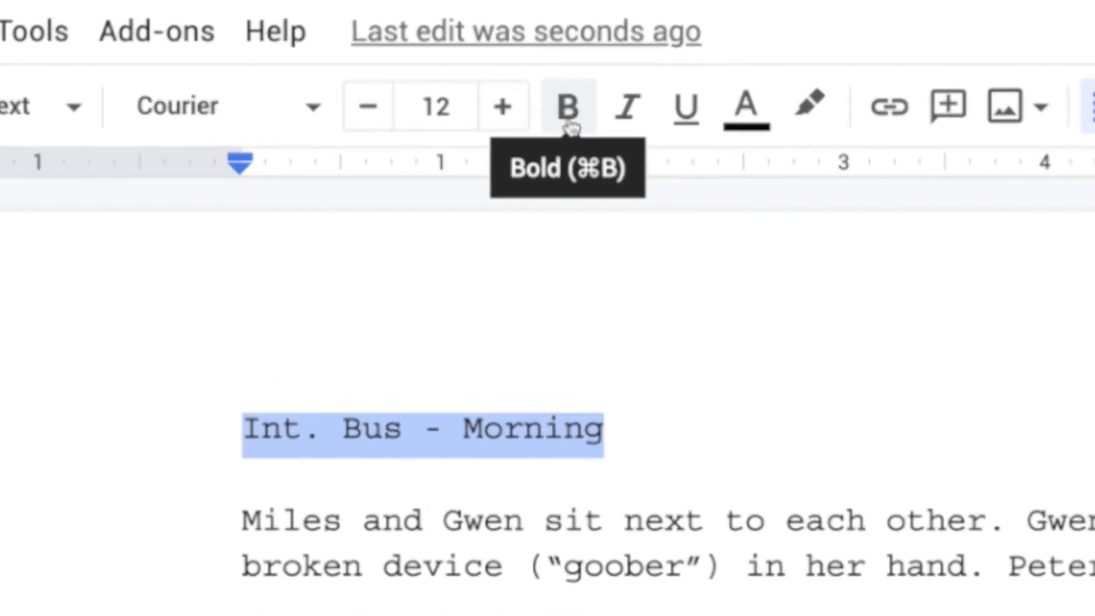
Make the scene heading bold and uppercase so it reads INT. BUS - MORNING.
click(568, 127)
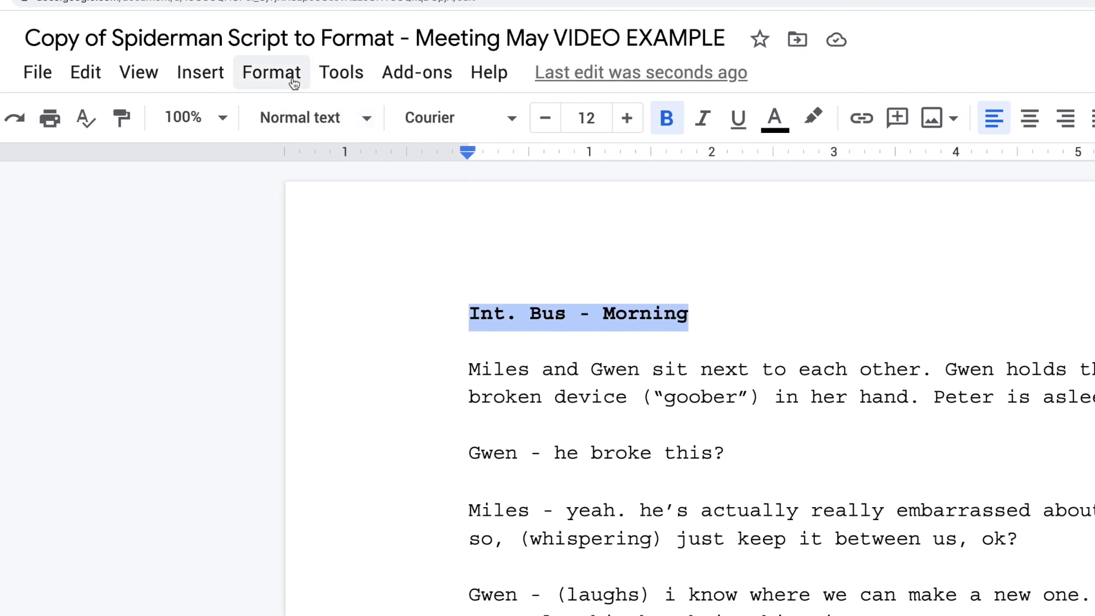
click(291, 83)
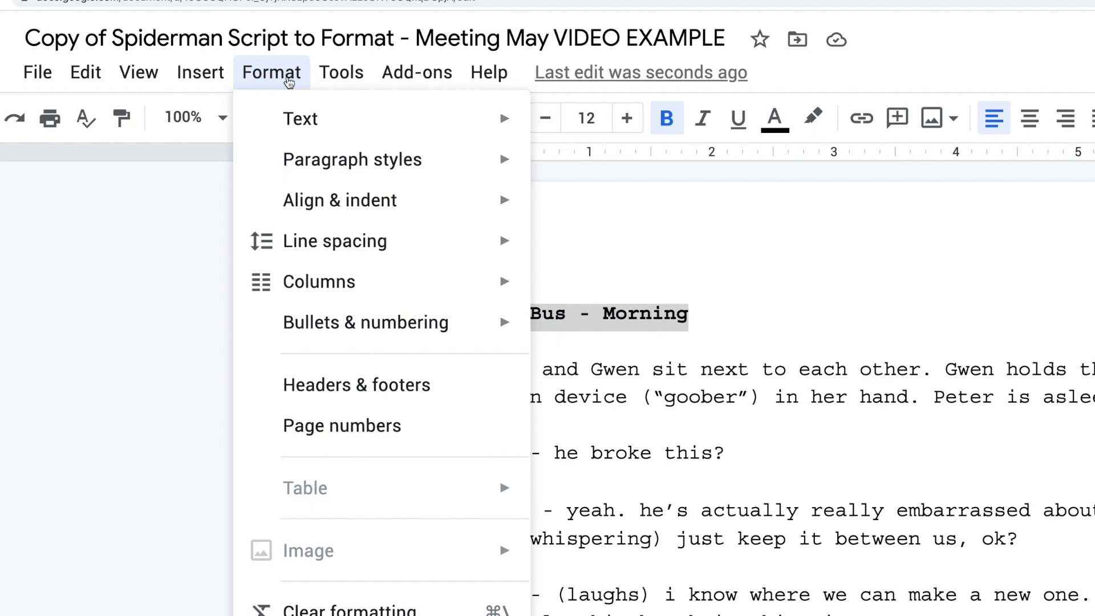
mouse_move(311, 126)
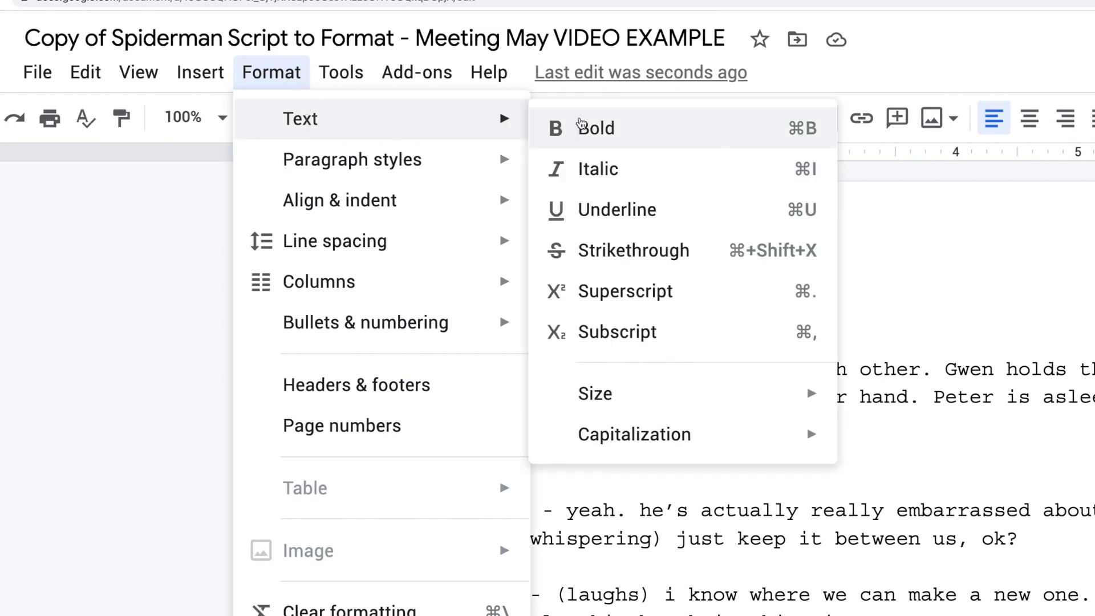
mouse_move(642, 434)
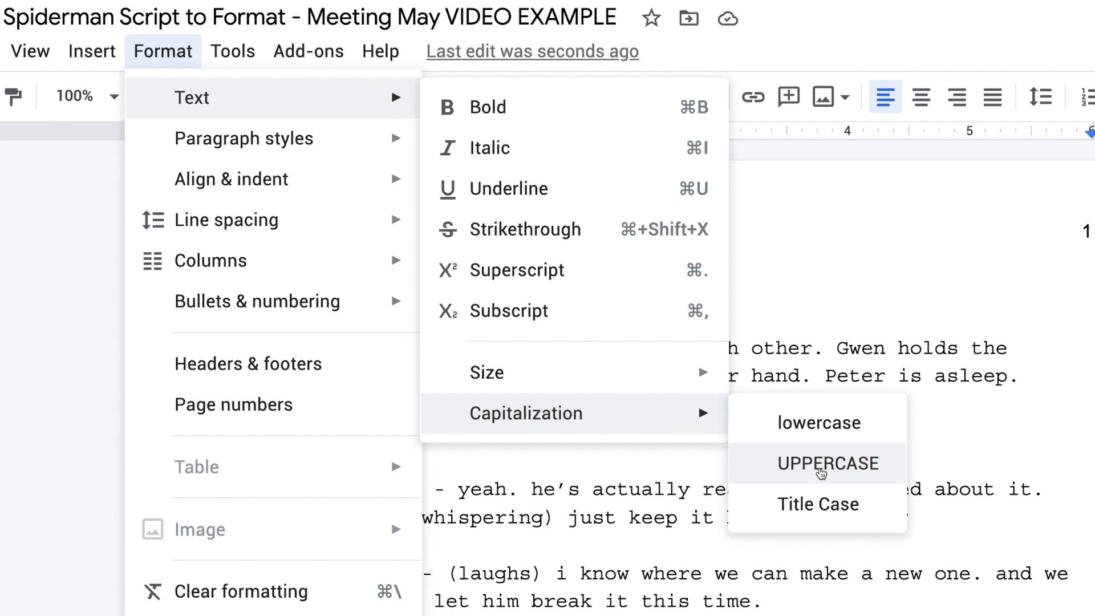
click(820, 471)
click(627, 295)
drag(364, 293, 630, 289)
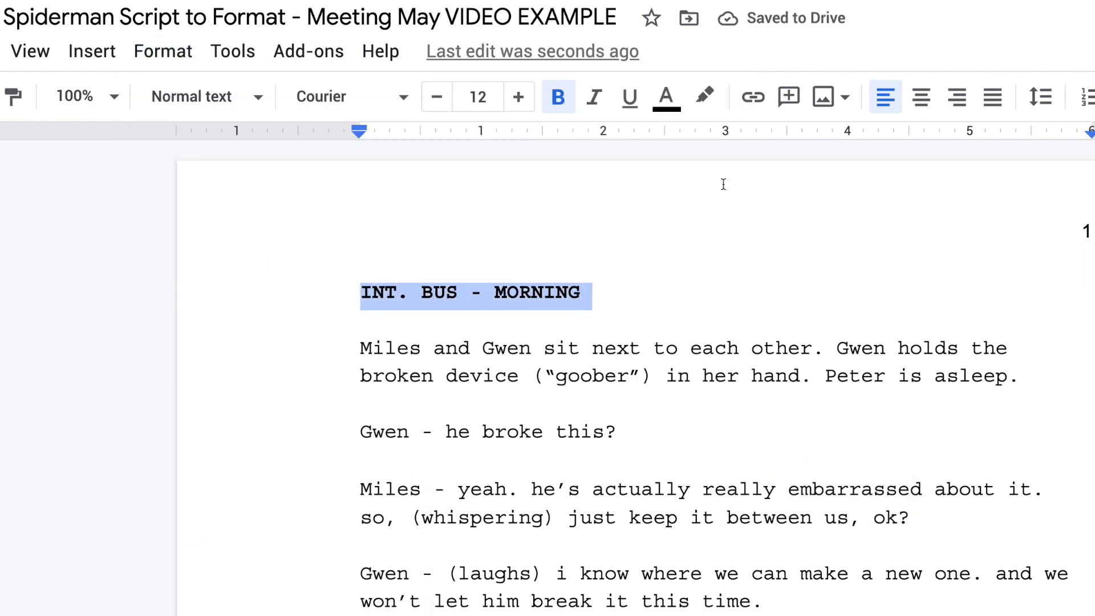
click(648, 303)
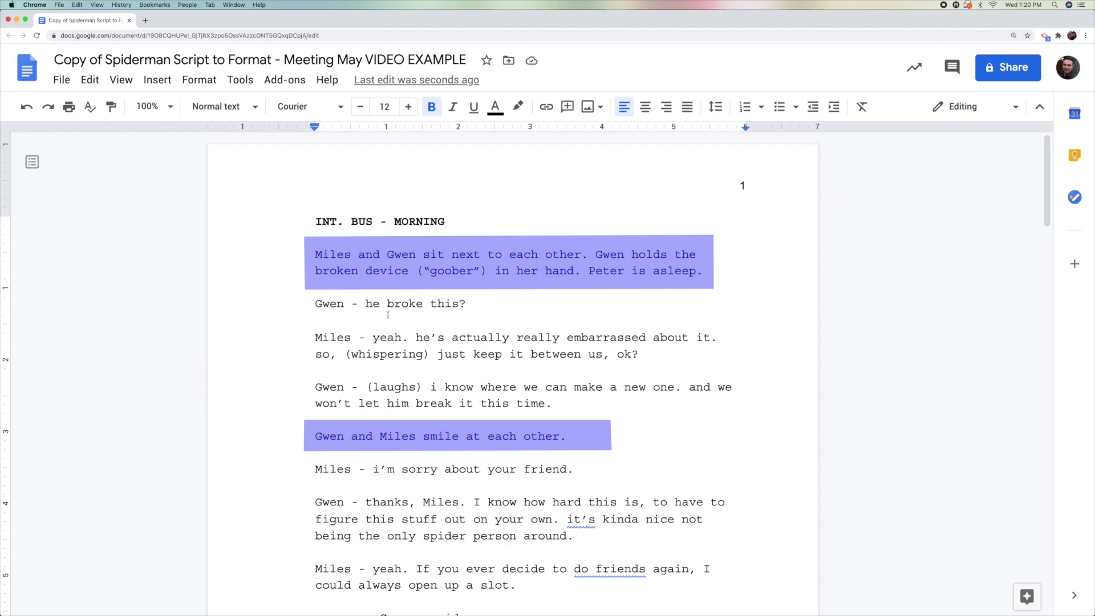
drag(315, 254, 437, 254)
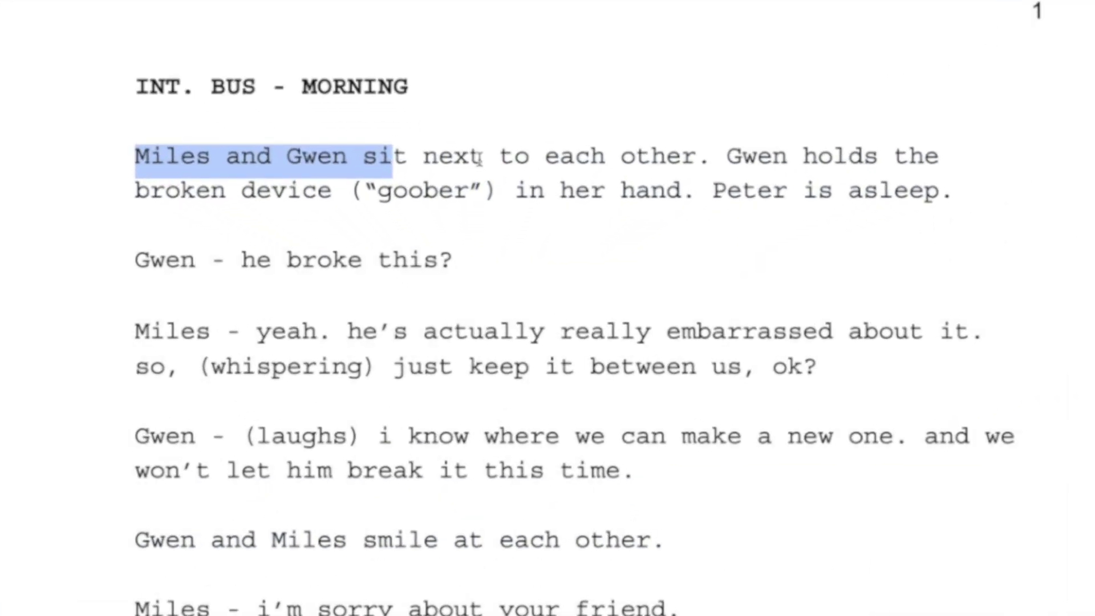
drag(485, 159, 931, 156)
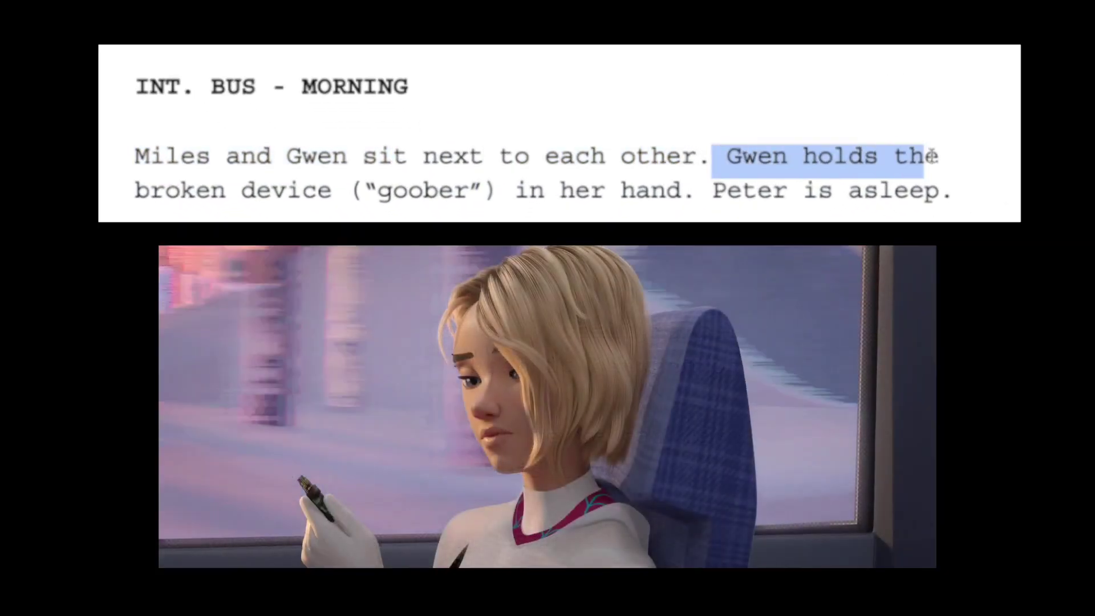
drag(195, 190, 939, 190)
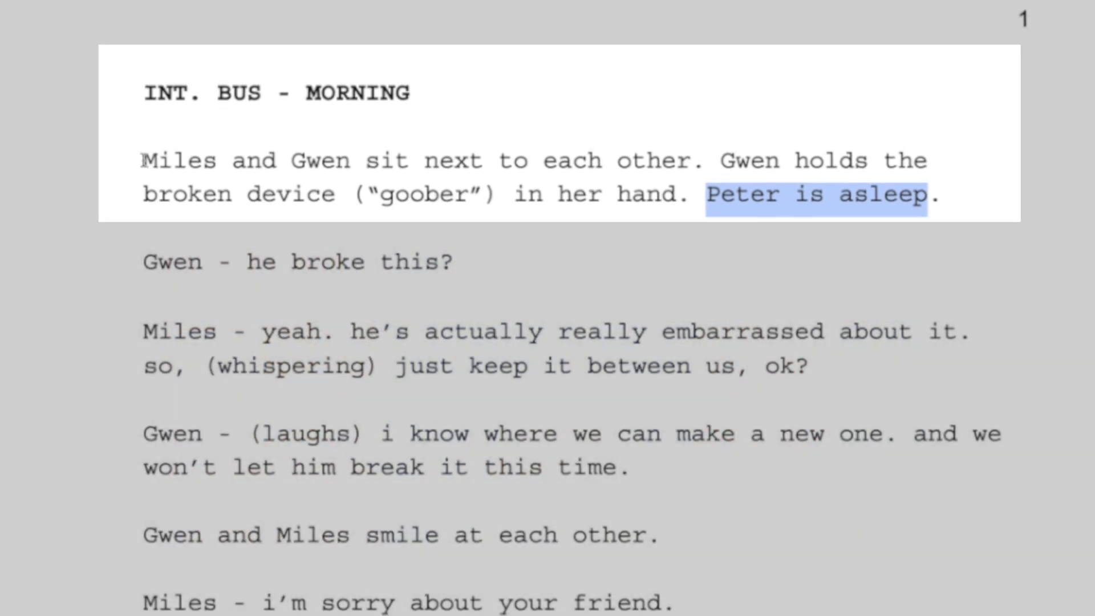
triple_click(399, 191)
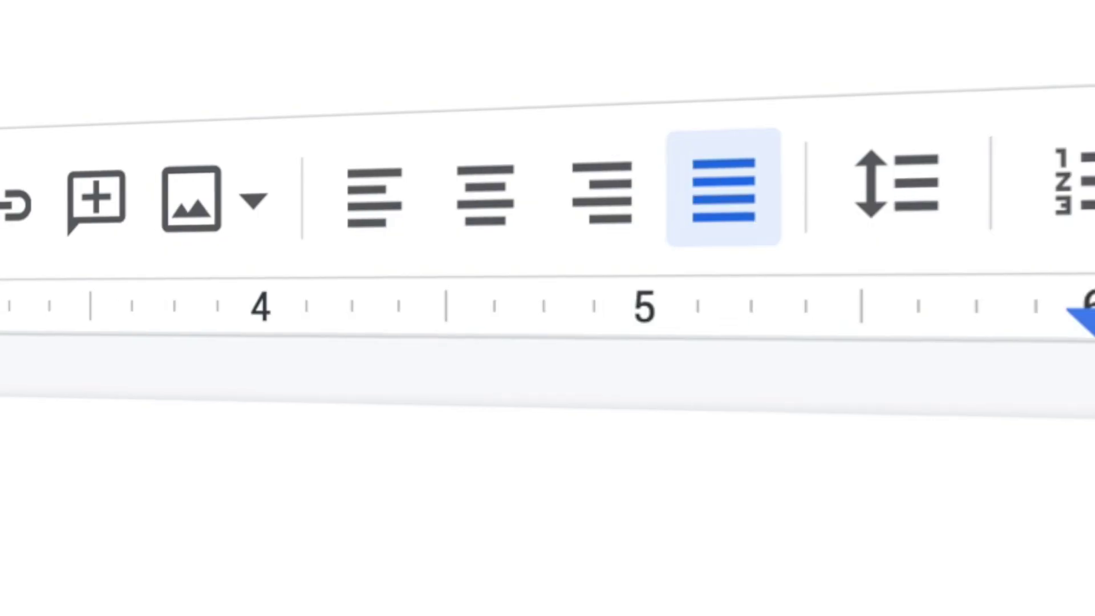
click(374, 196)
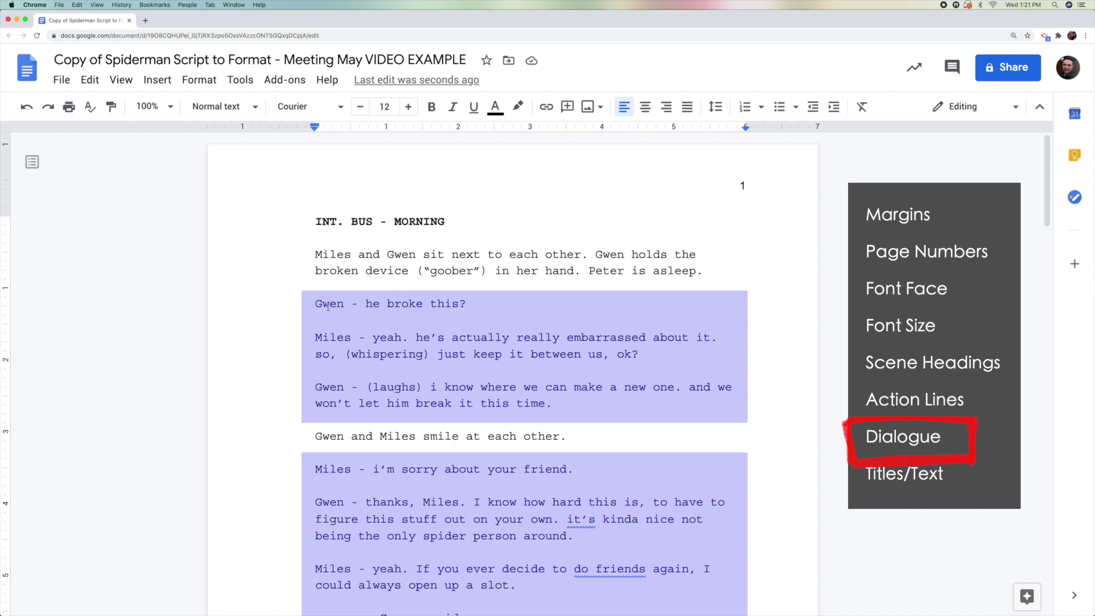
Capitalize the start of Gwen's line so it reads 'He broke this?'.
double_click(320, 303)
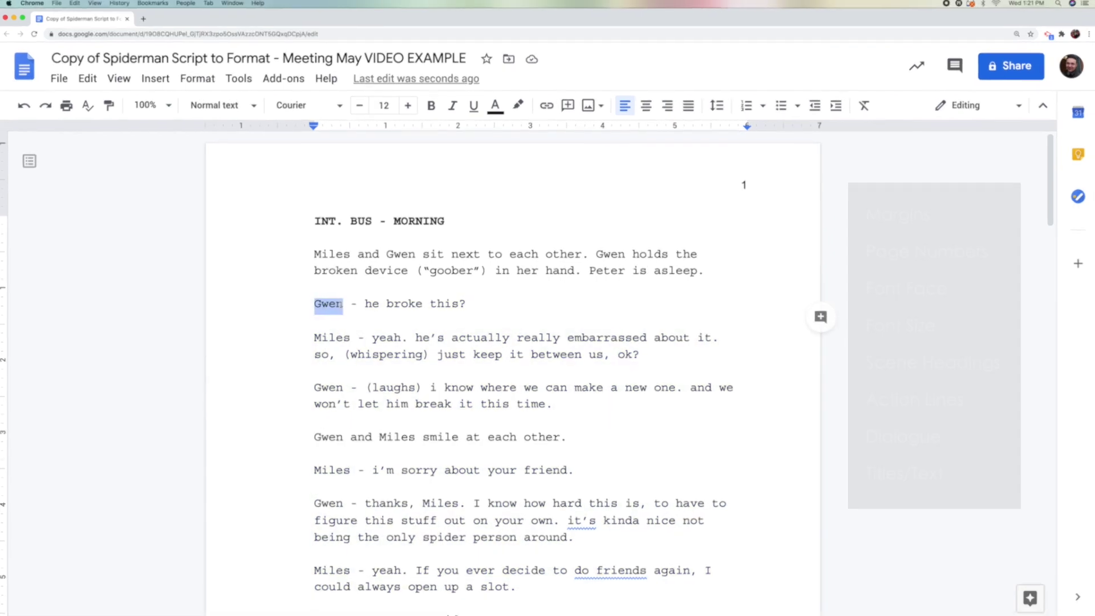
click(366, 303)
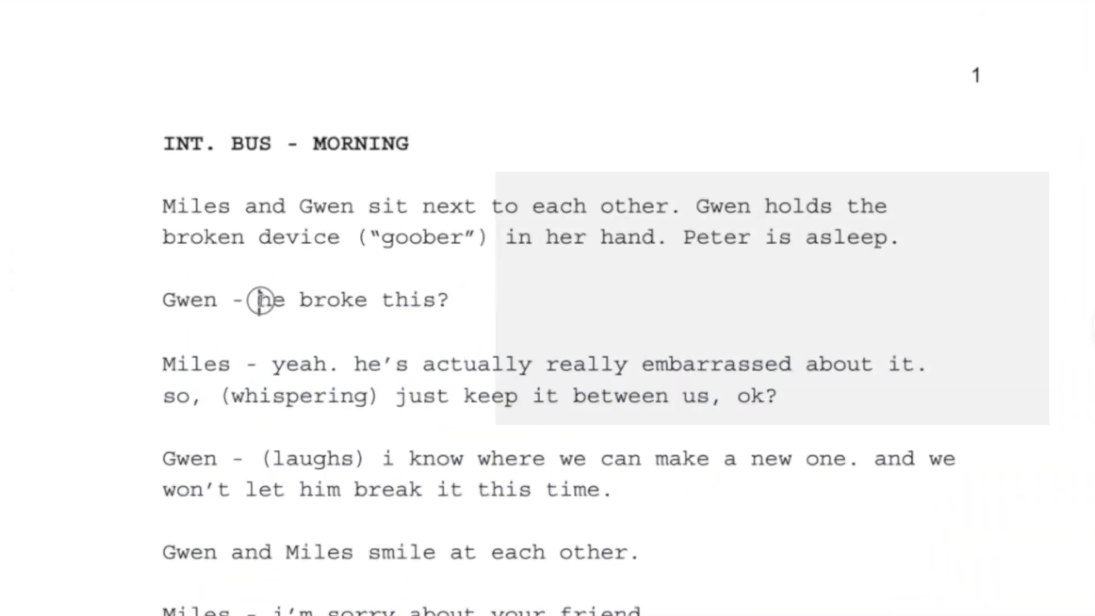
drag(259, 300, 431, 301)
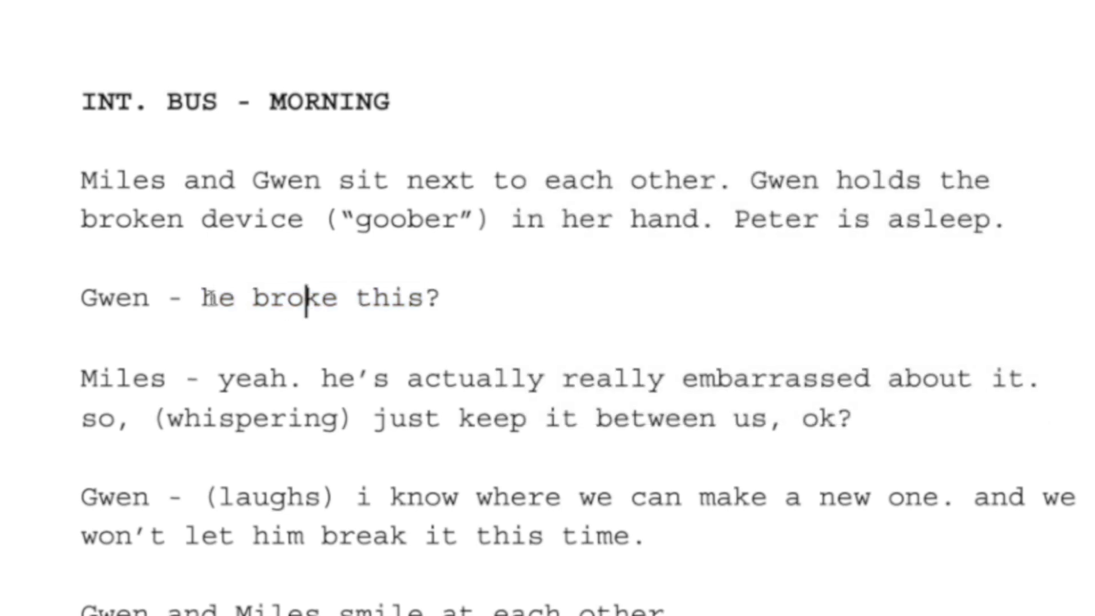
drag(217, 300, 200, 301)
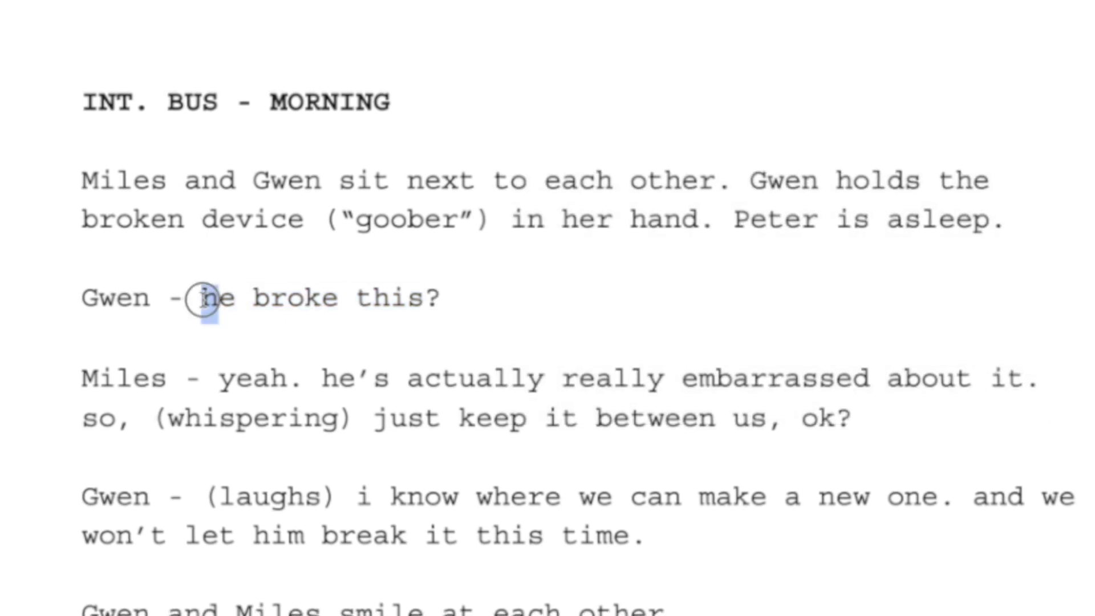
text(H)
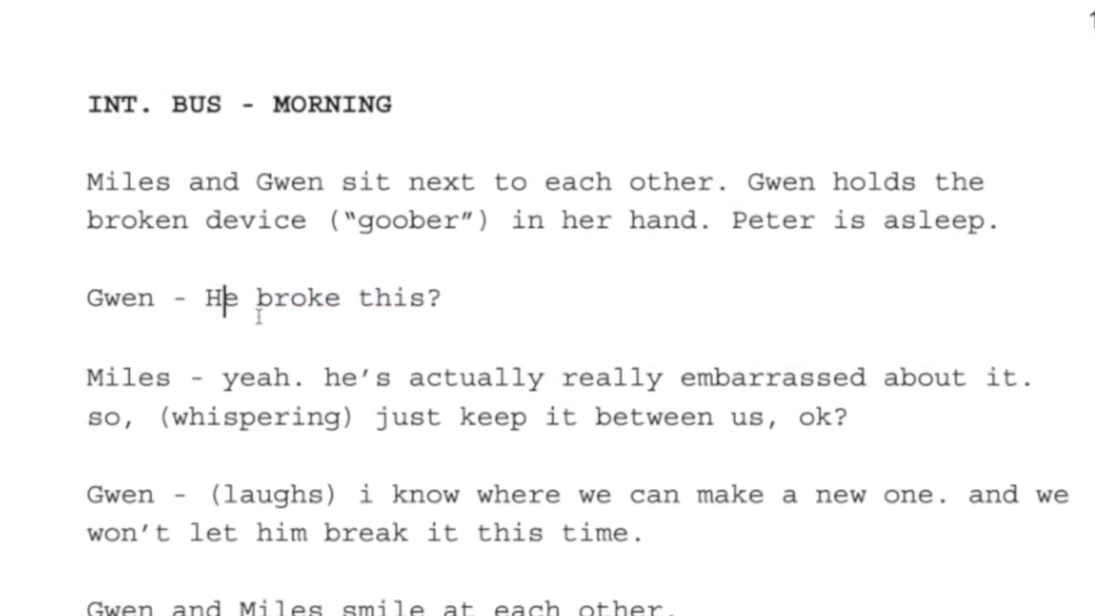
Move 'He broke this?' onto its own line below Gwen, removing the dash.
drag(97, 298, 478, 296)
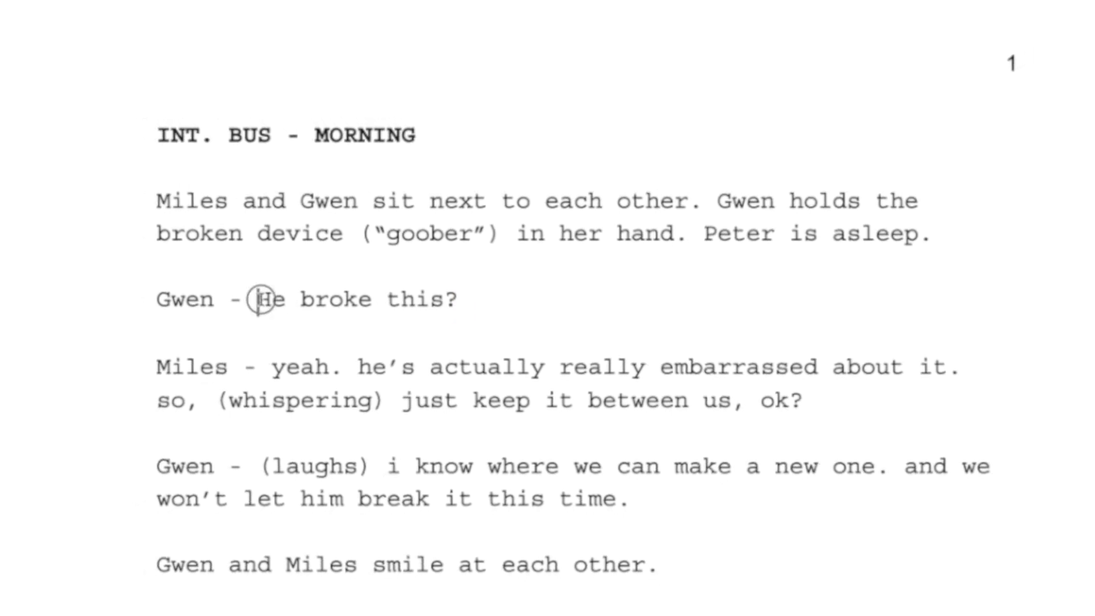
drag(425, 296, 458, 298)
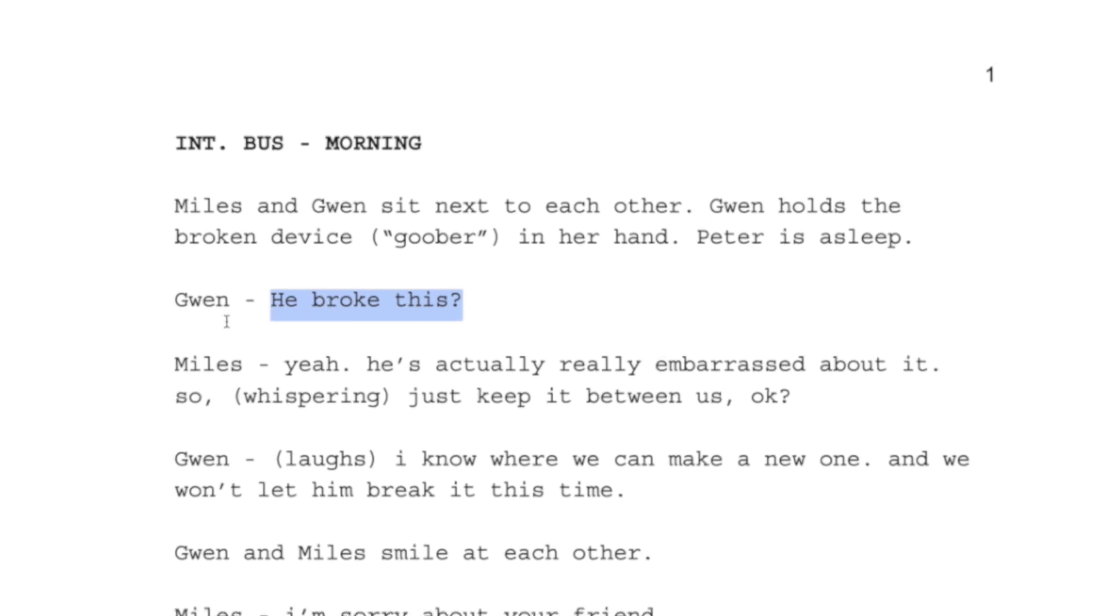
click(275, 301)
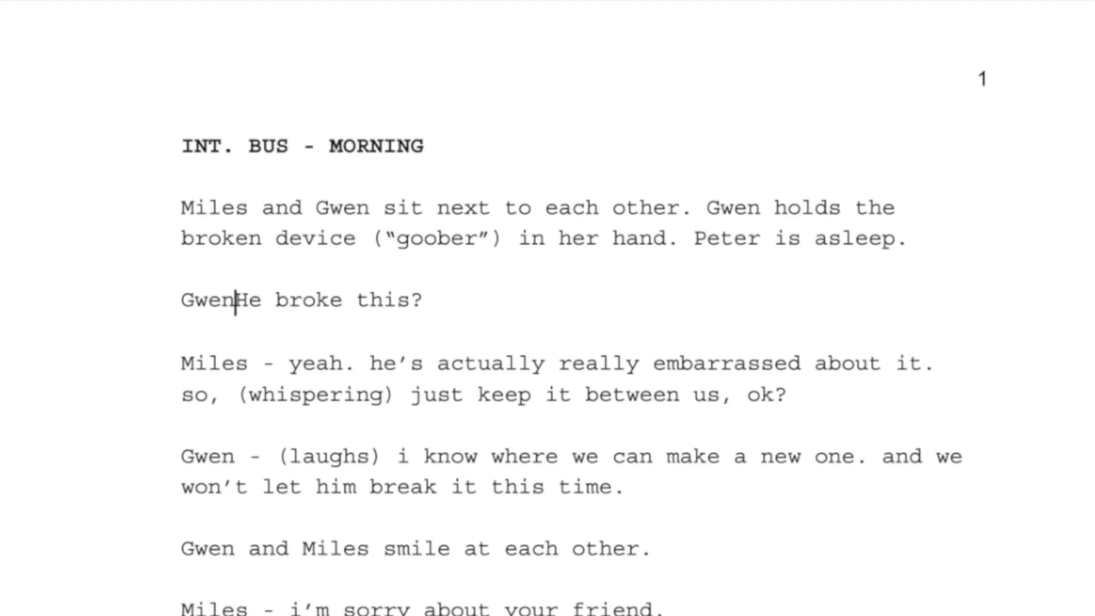
key(Return)
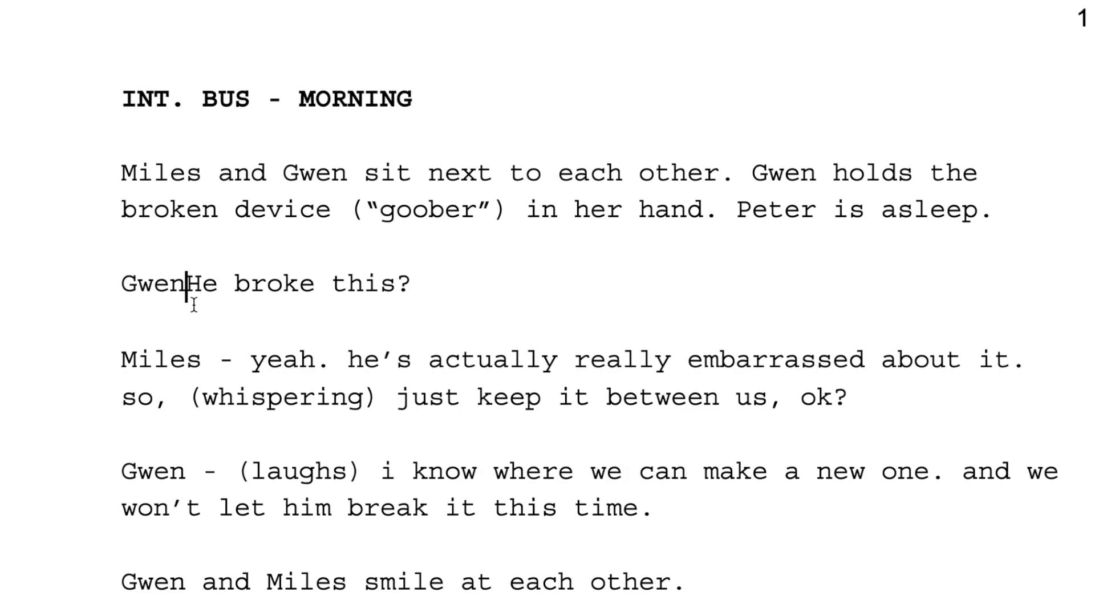
key(Return)
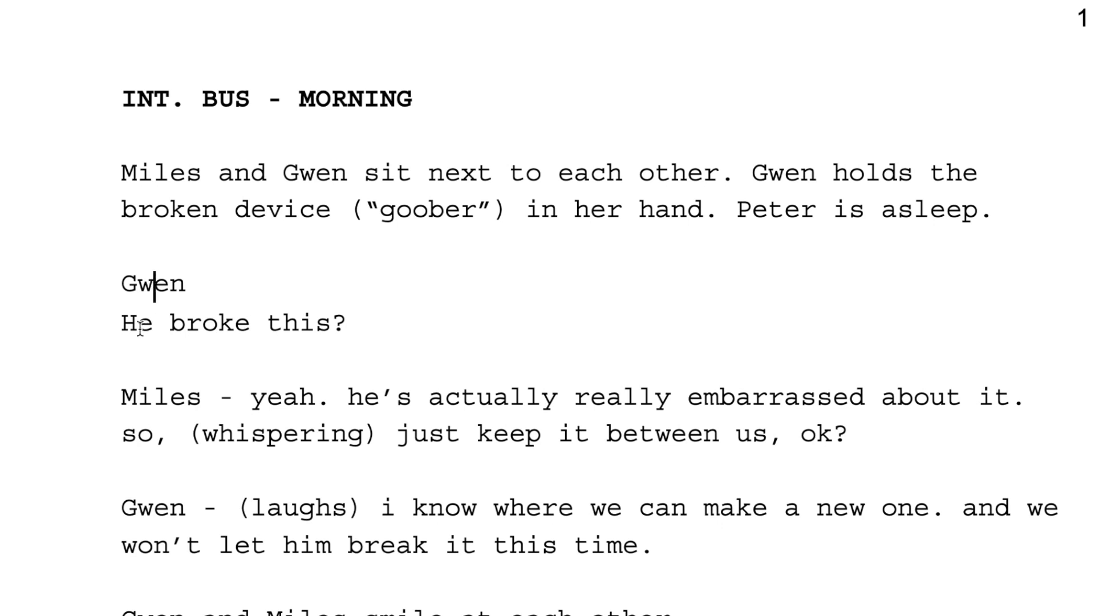
drag(139, 324, 357, 313)
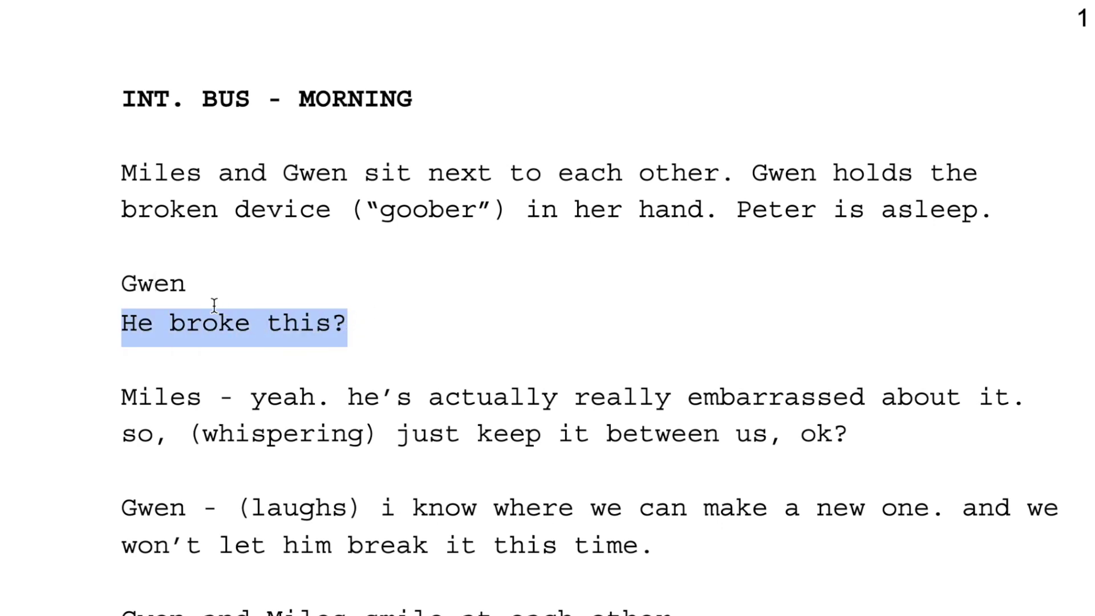
click(162, 285)
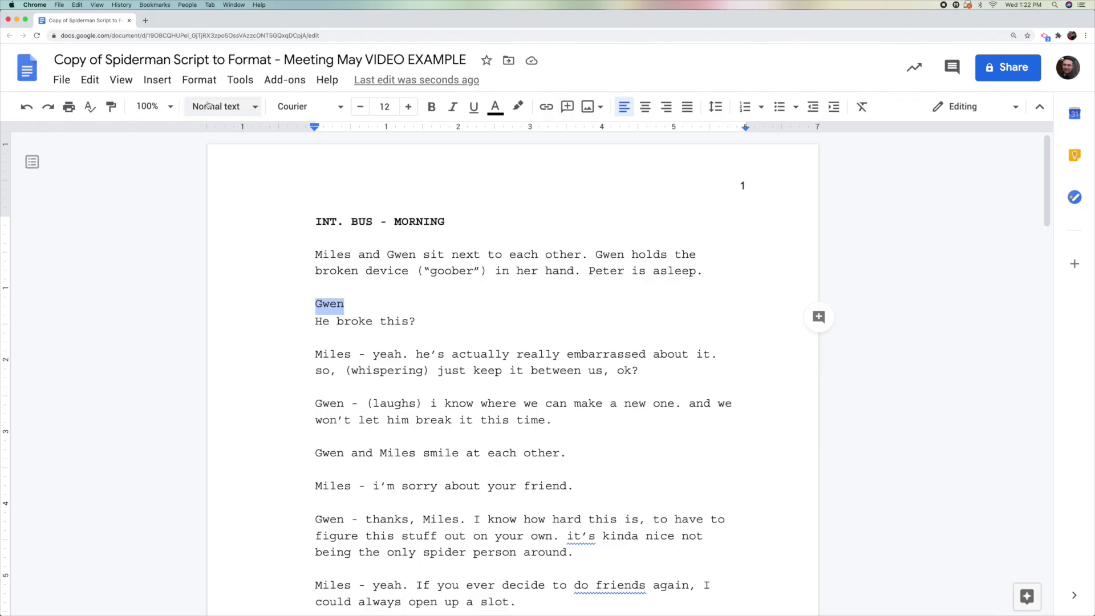
Change the name to uppercase GWEN and centre it on its line.
click(203, 84)
mouse_move(205, 114)
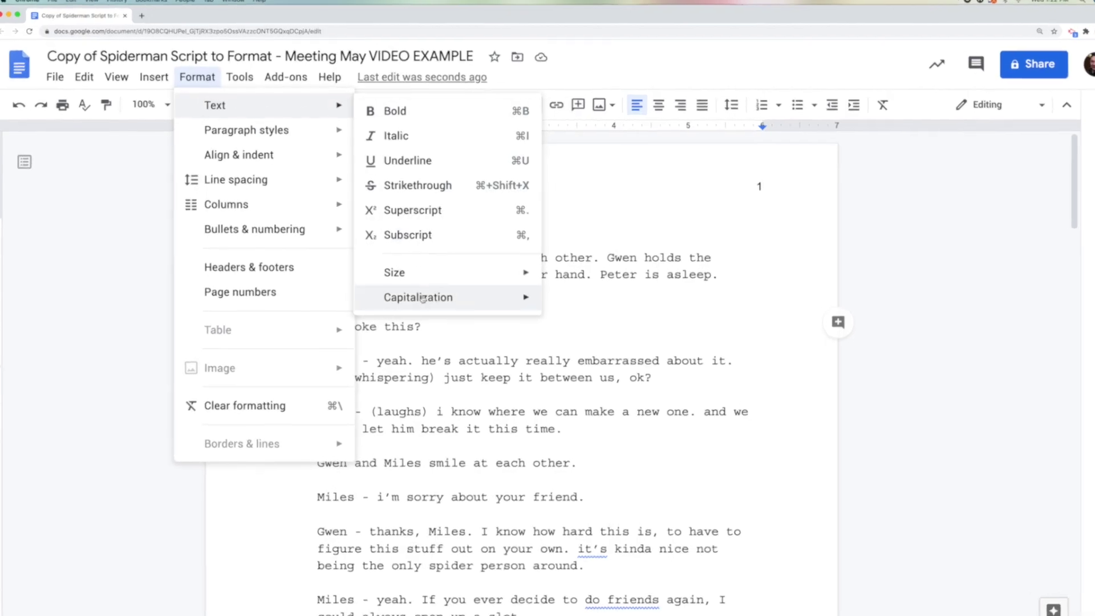
mouse_move(456, 299)
click(582, 322)
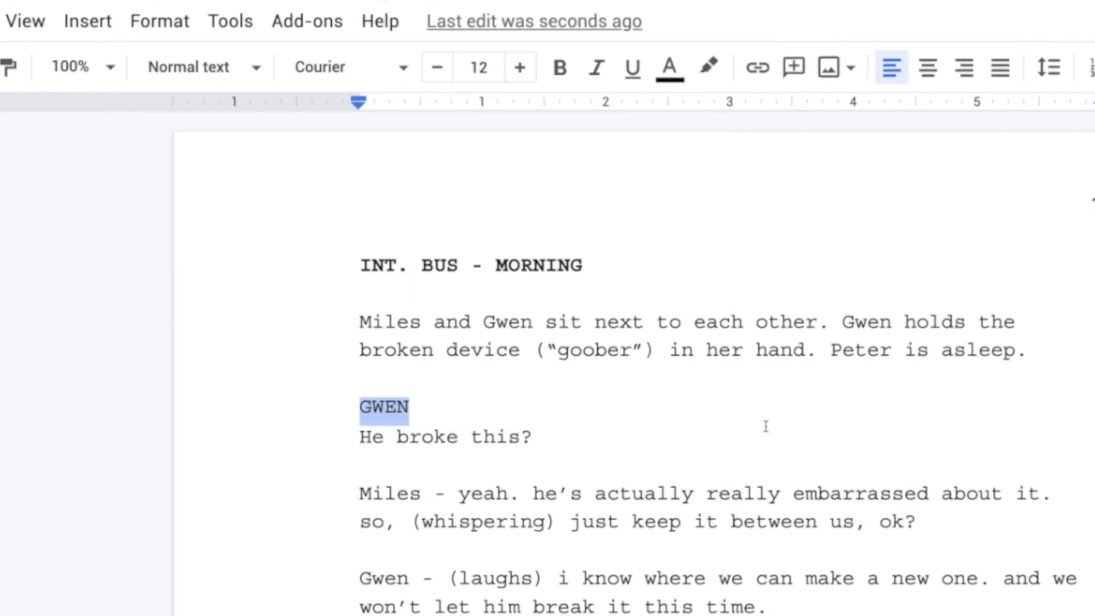
click(393, 406)
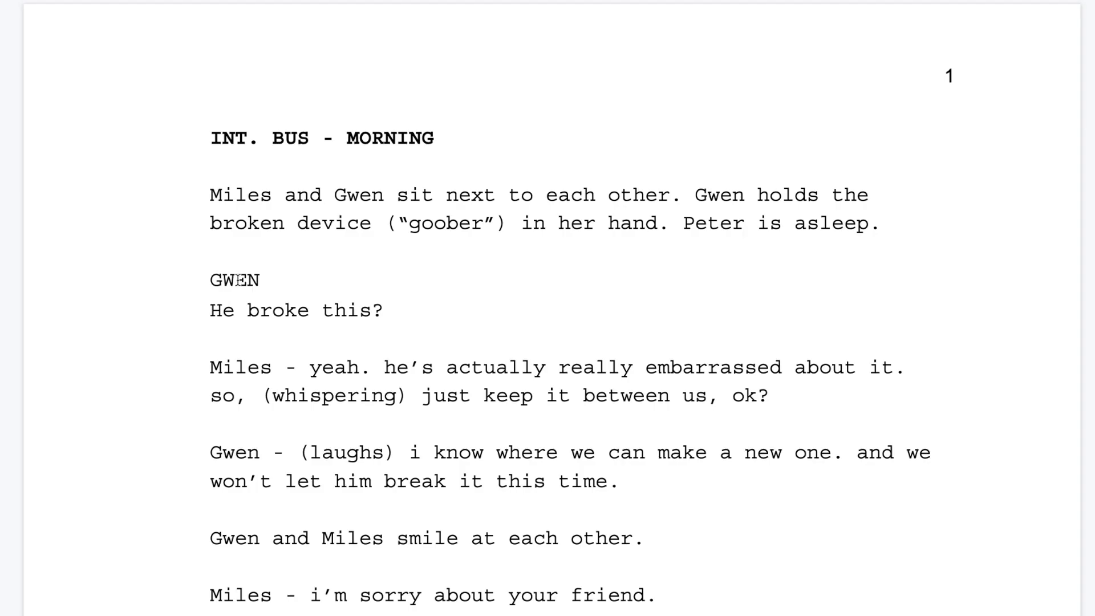
double_click(225, 280)
click(232, 280)
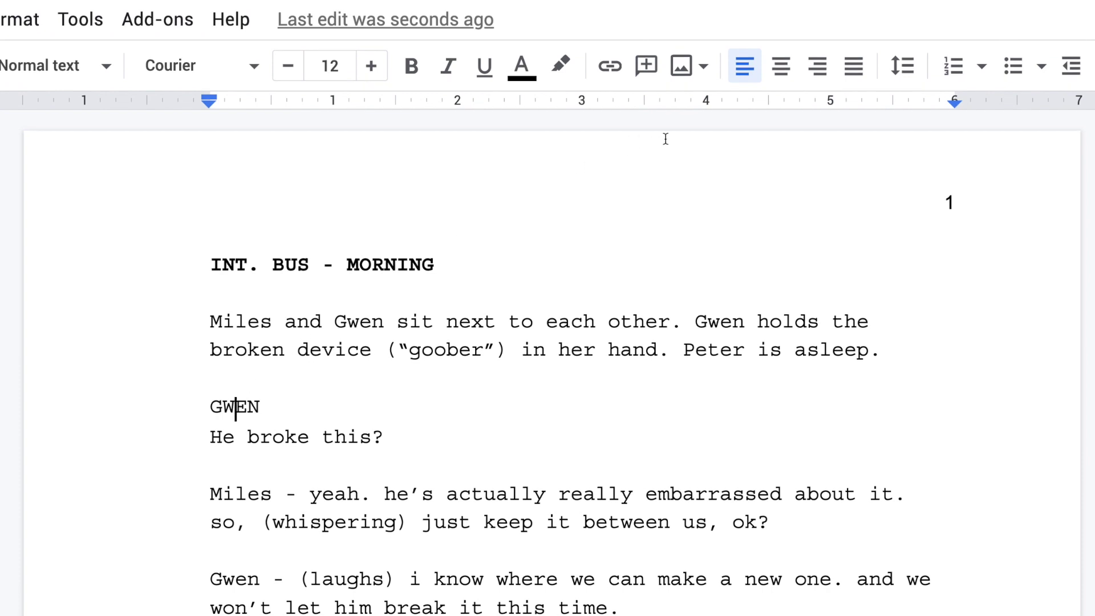
click(781, 67)
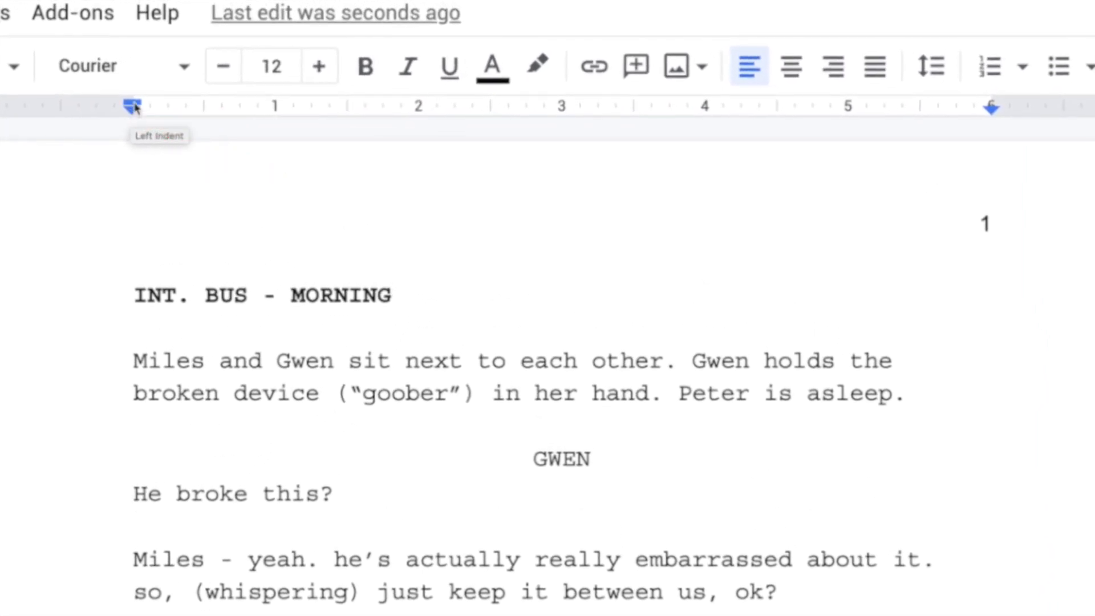
Indent Gwen's line 'He broke this?' to 1.00 inch with the ruler indent markers.
mouse_move(134, 102)
mouse_down()
mouse_move(205, 104)
mouse_move(208, 94)
mouse_move(174, 90)
mouse_move(185, 93)
mouse_up()
click(205, 105)
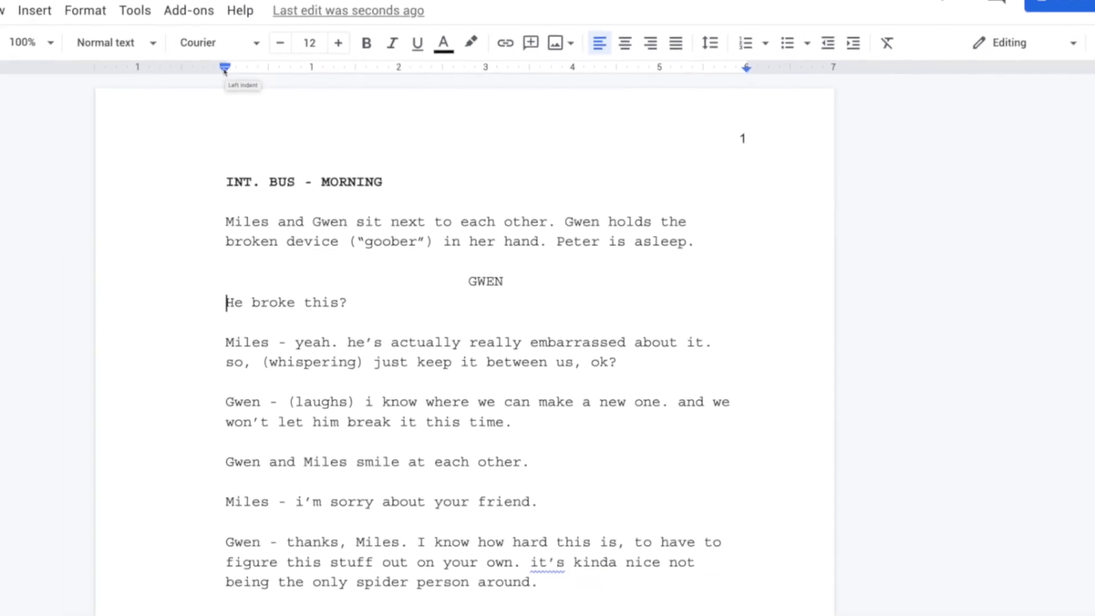
drag(233, 66, 318, 62)
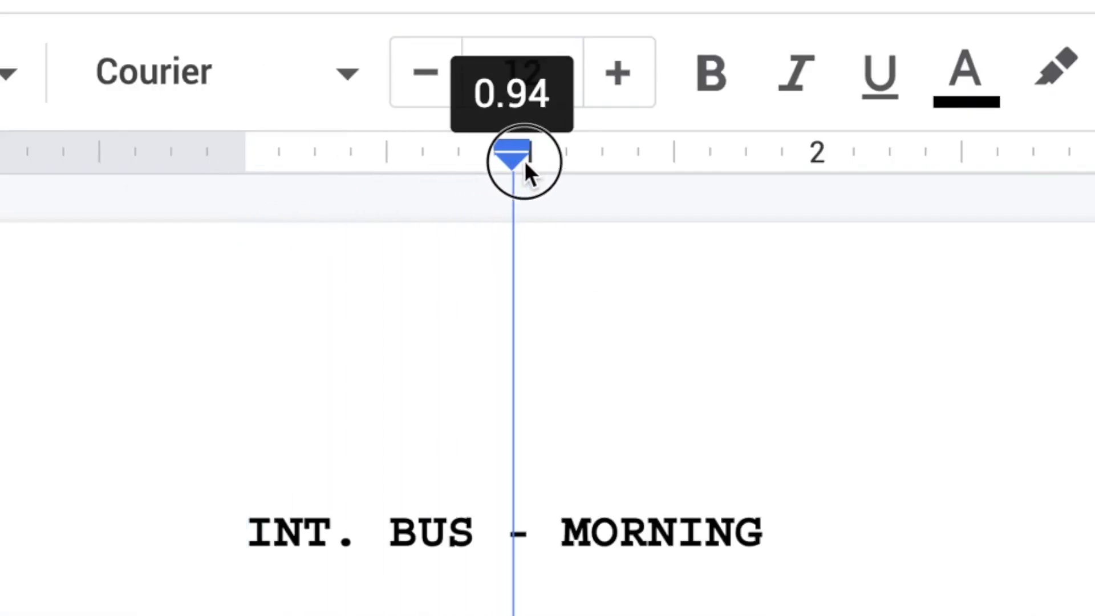
drag(525, 159, 528, 163)
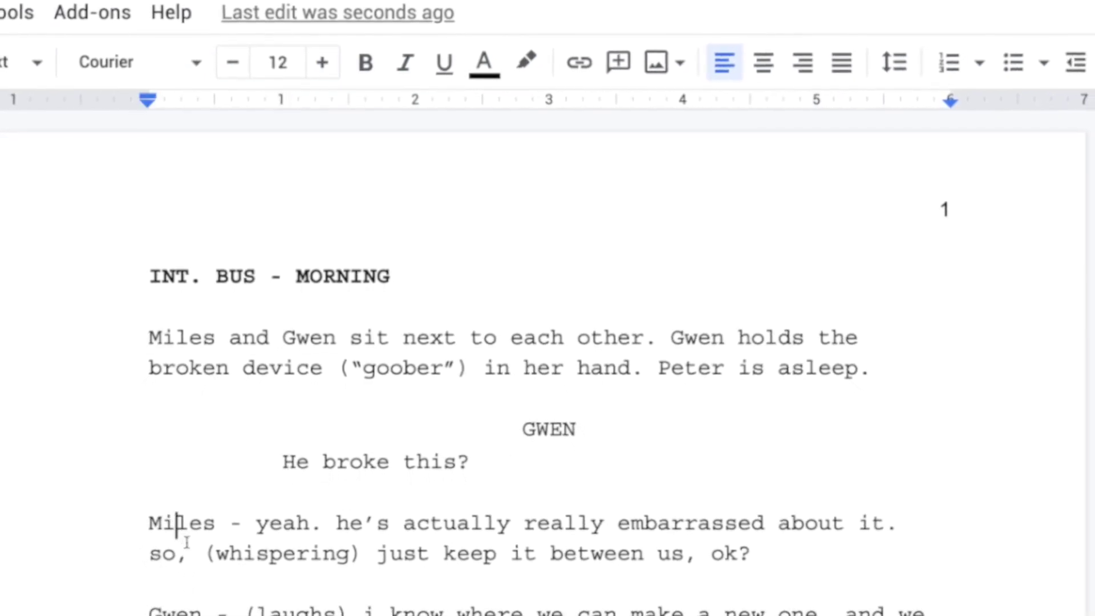
click(259, 512)
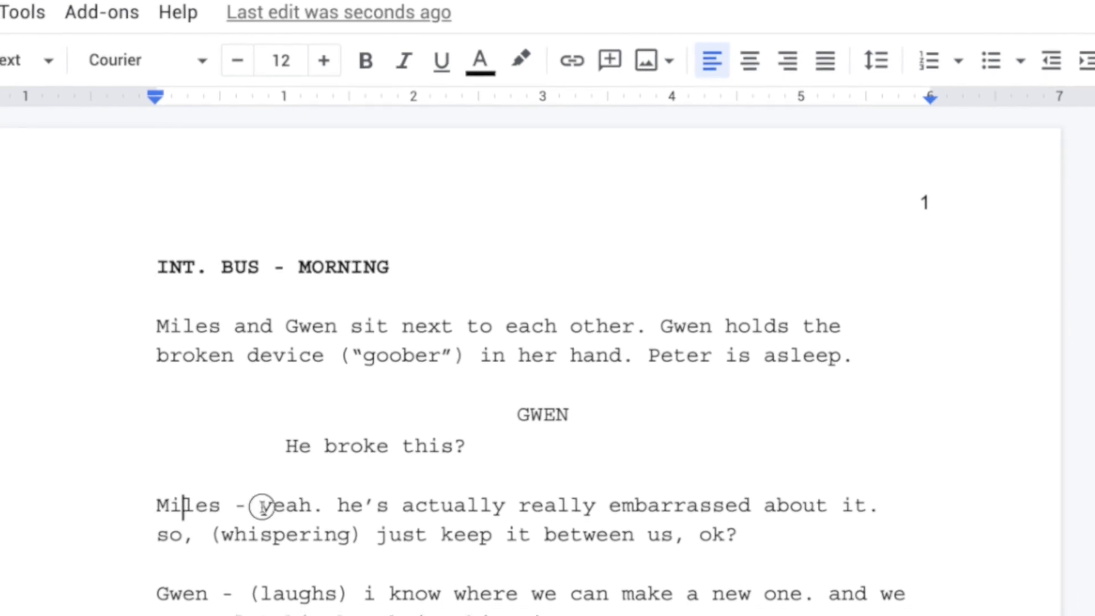
Move Miles's dialogue onto its own line and capitalize Yeah, He's and So.
key(BackSpace)
key(BackSpace)
key(BackSpace)
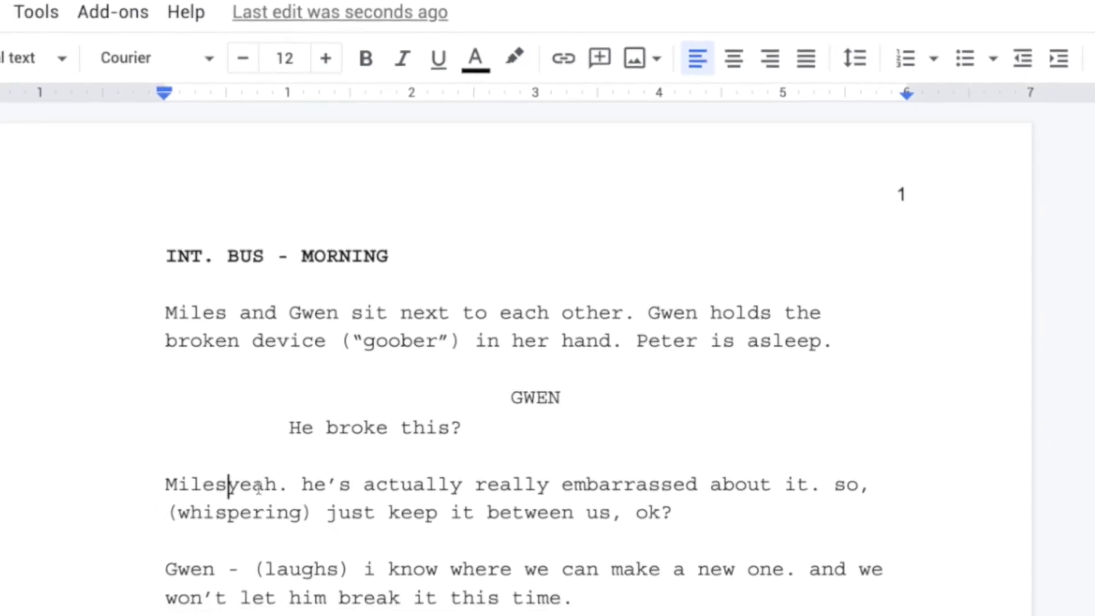
key(Return)
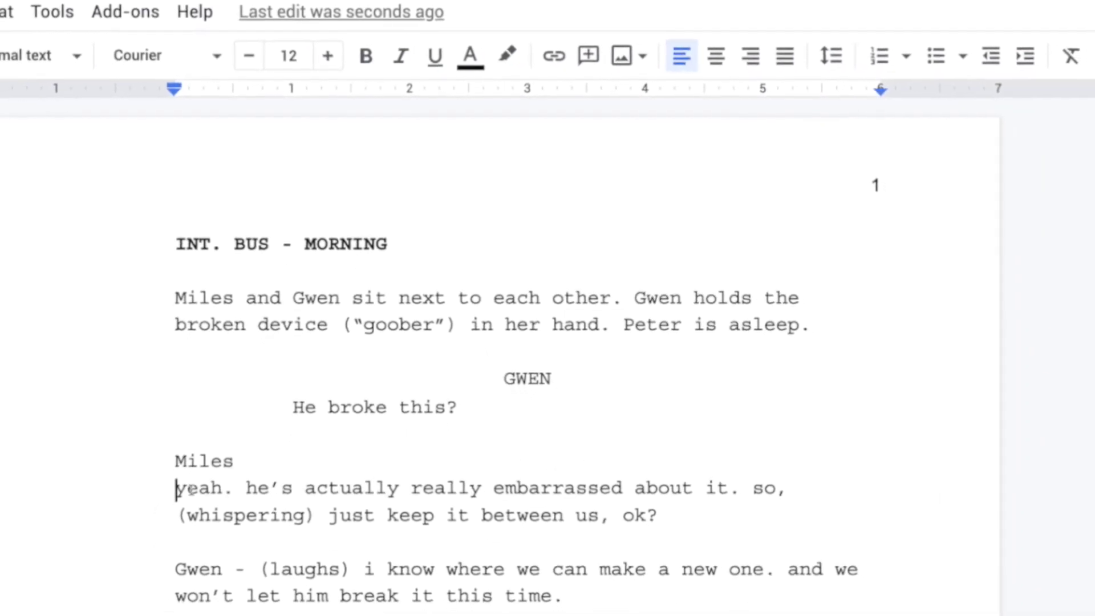
drag(183, 495, 173, 497)
text(Y)
drag(256, 442, 267, 443)
text(H)
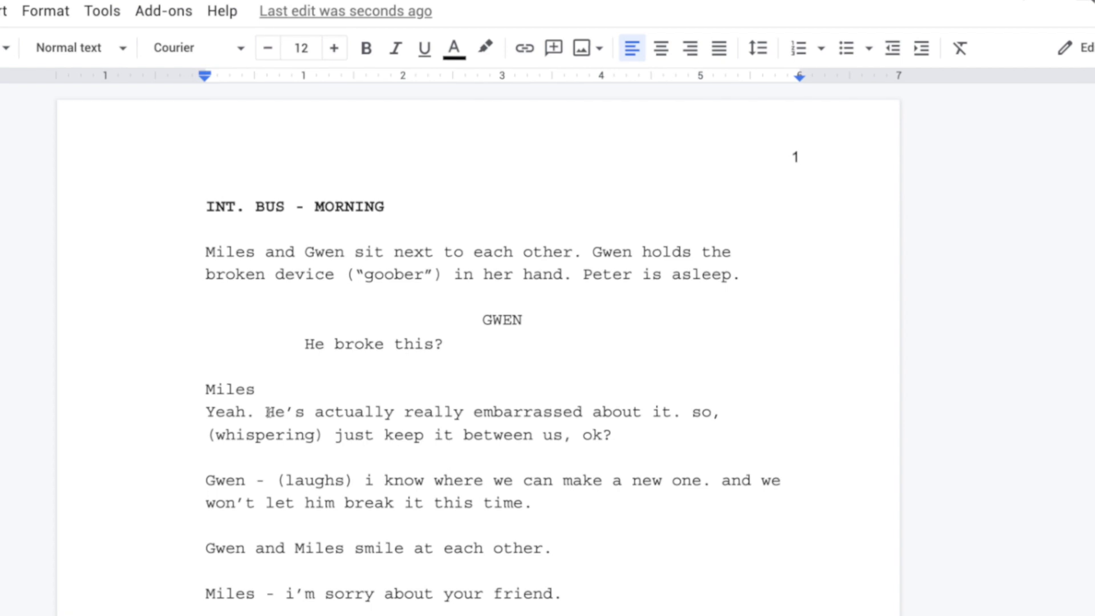
drag(678, 395, 688, 395)
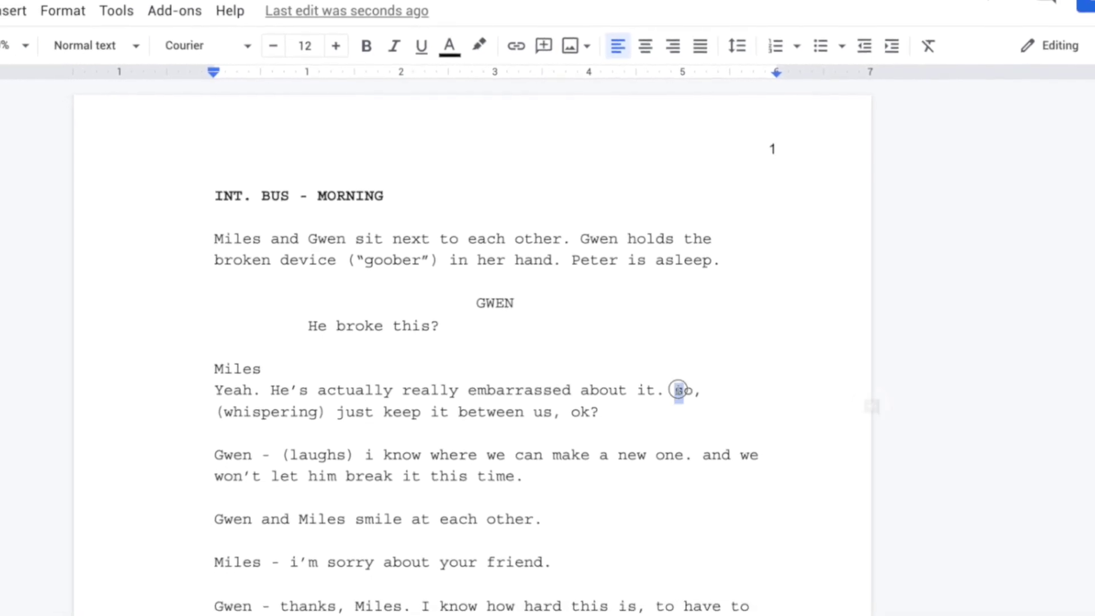
text(S)
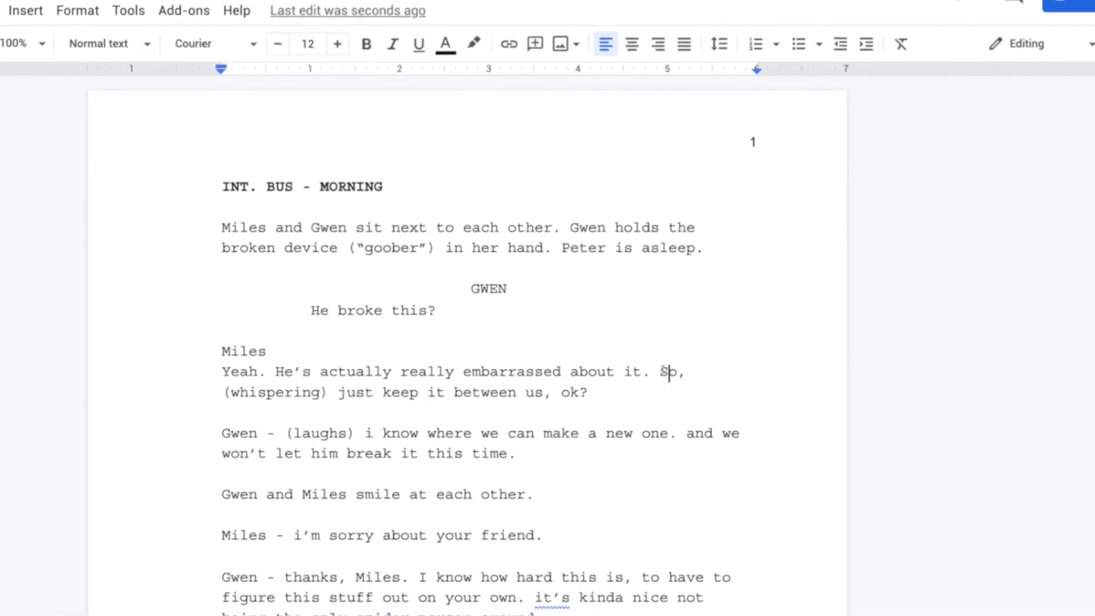
Change the name Miles to uppercase MILES and centre that line.
click(237, 341)
double_click(256, 329)
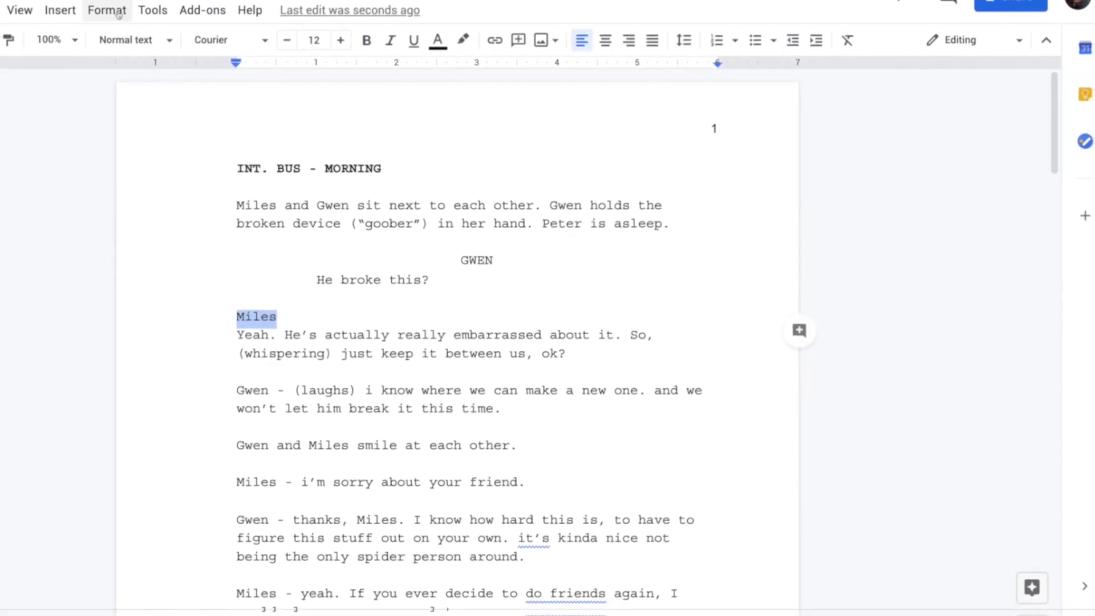
click(110, 12)
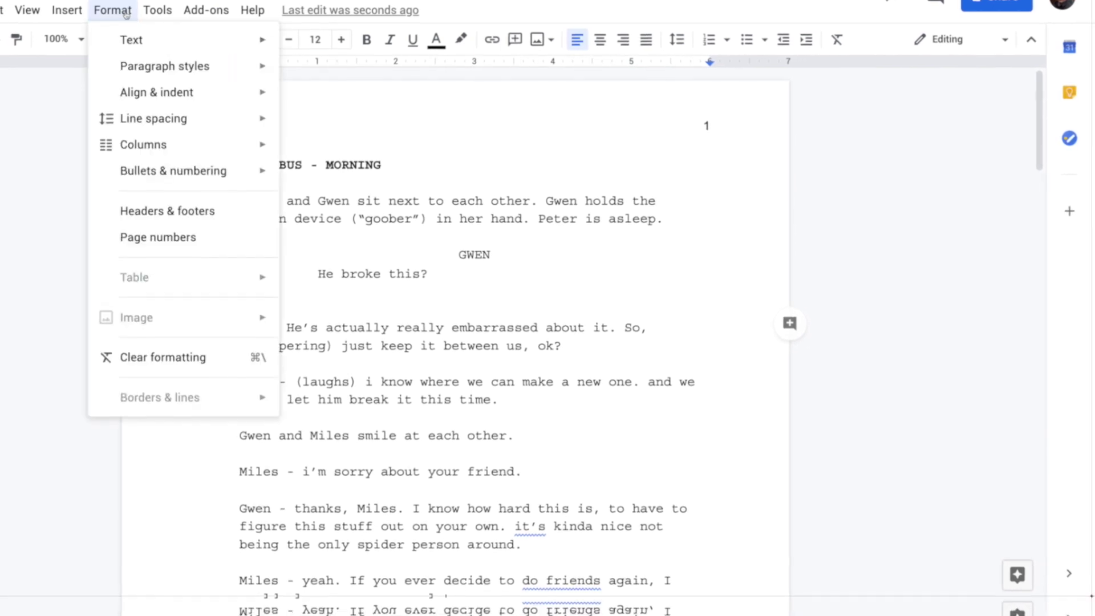
mouse_move(137, 39)
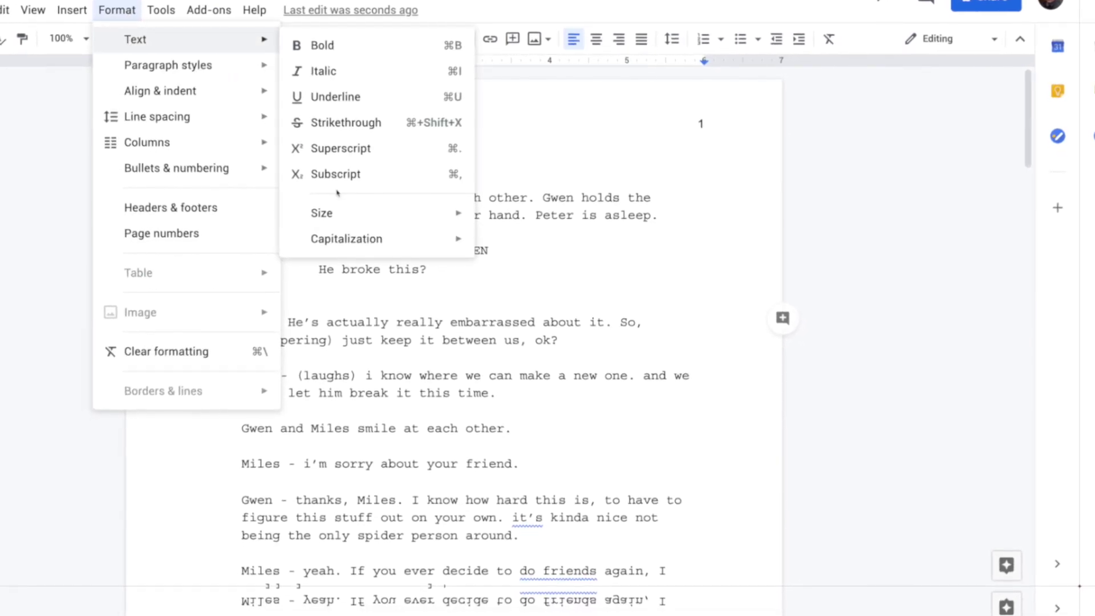
mouse_move(399, 240)
click(536, 268)
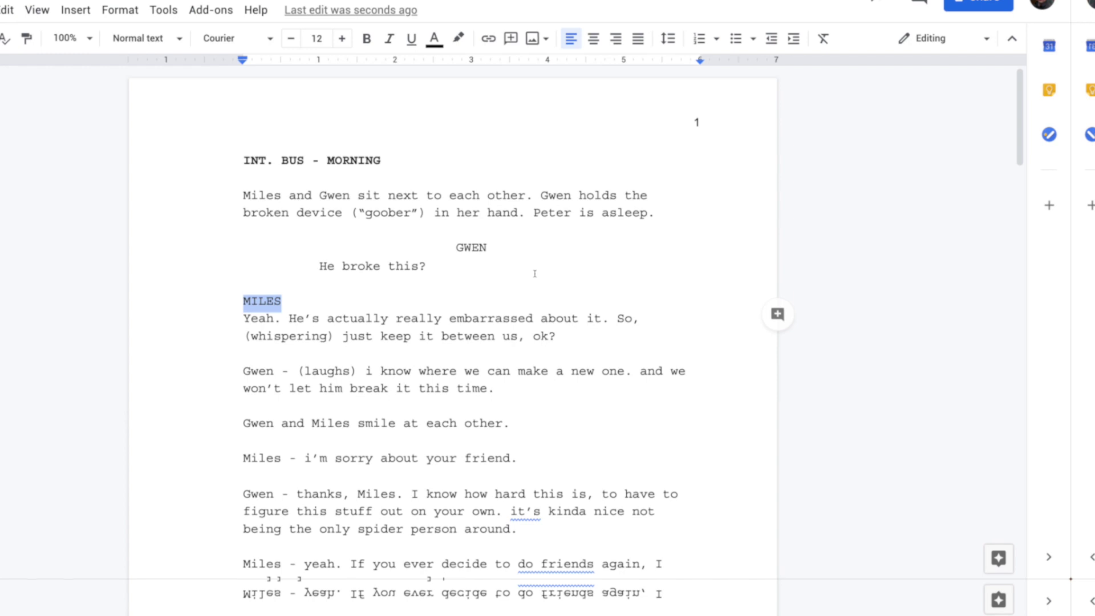
click(260, 299)
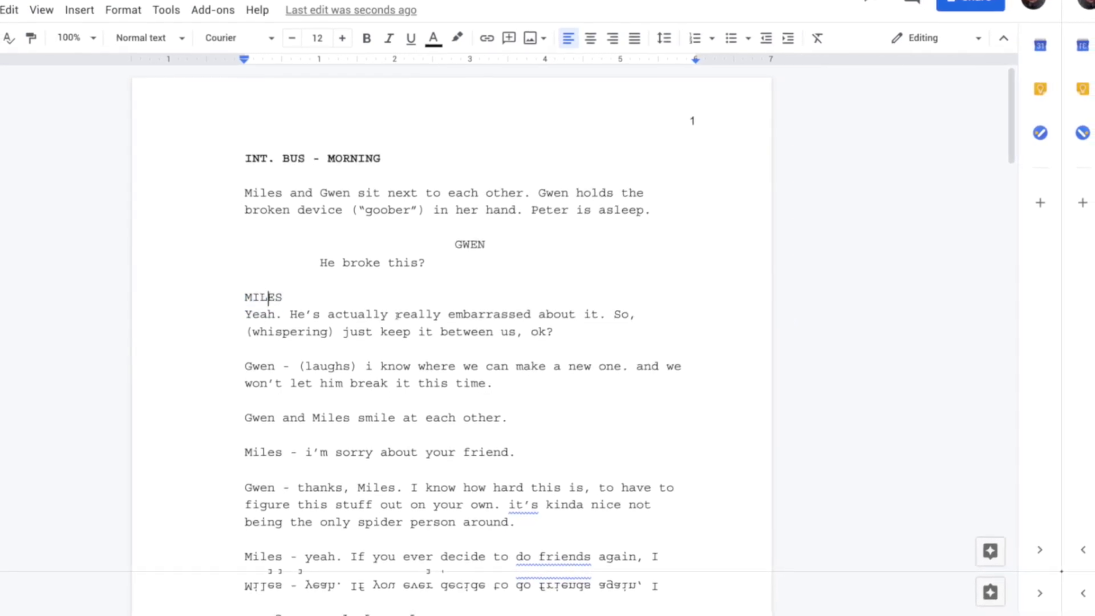
click(591, 39)
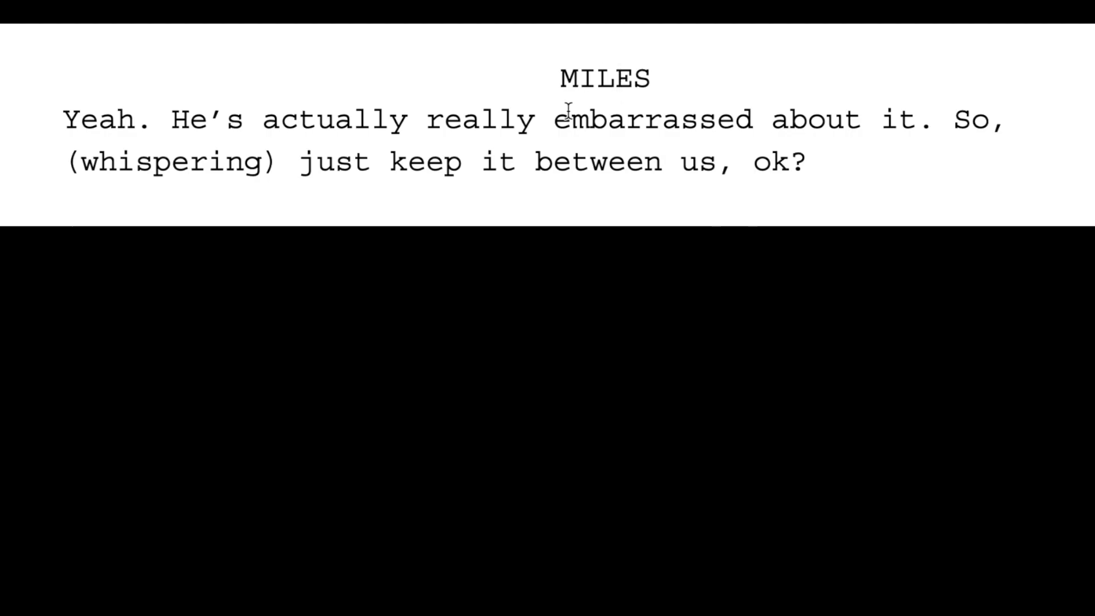
click(66, 119)
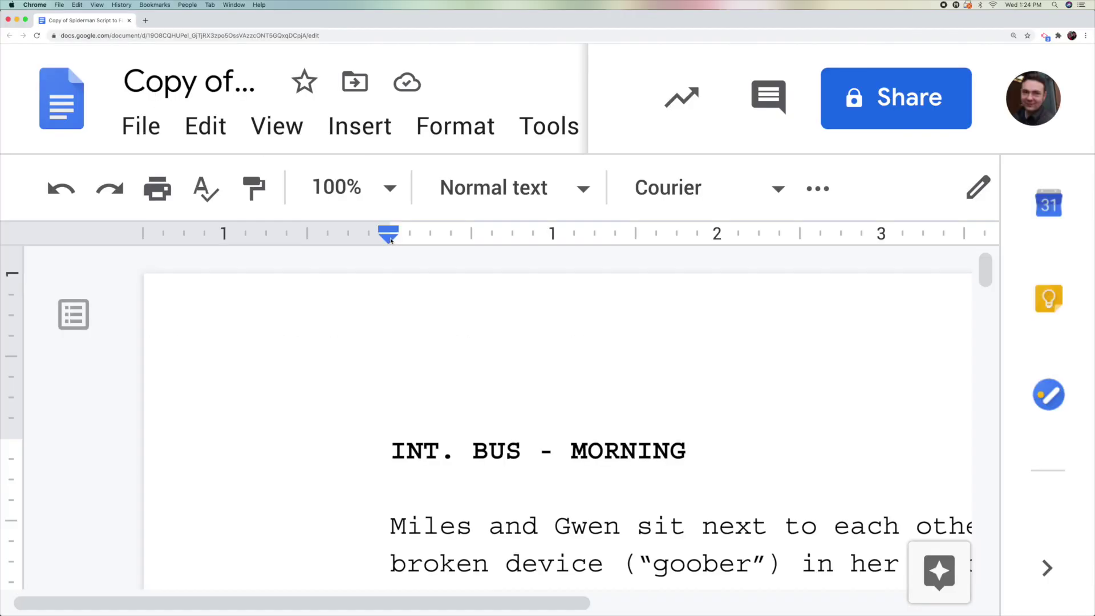
Set Miles's dialogue left indent to 1 inch so it matches Gwen's dialogue.
drag(390, 239, 551, 239)
key(super+0)
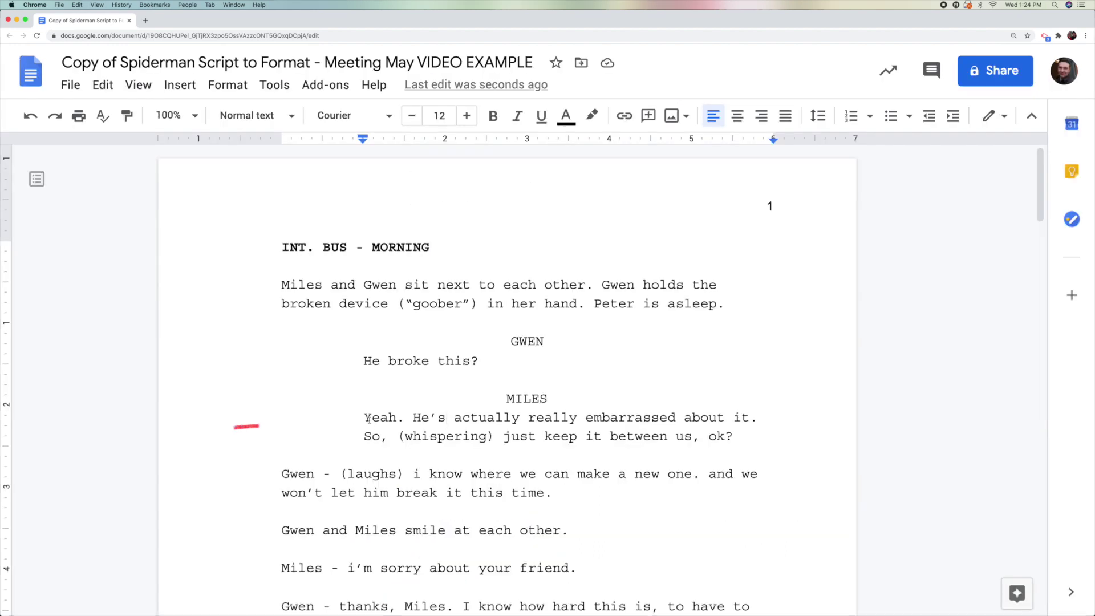
click(365, 418)
drag(363, 139, 281, 139)
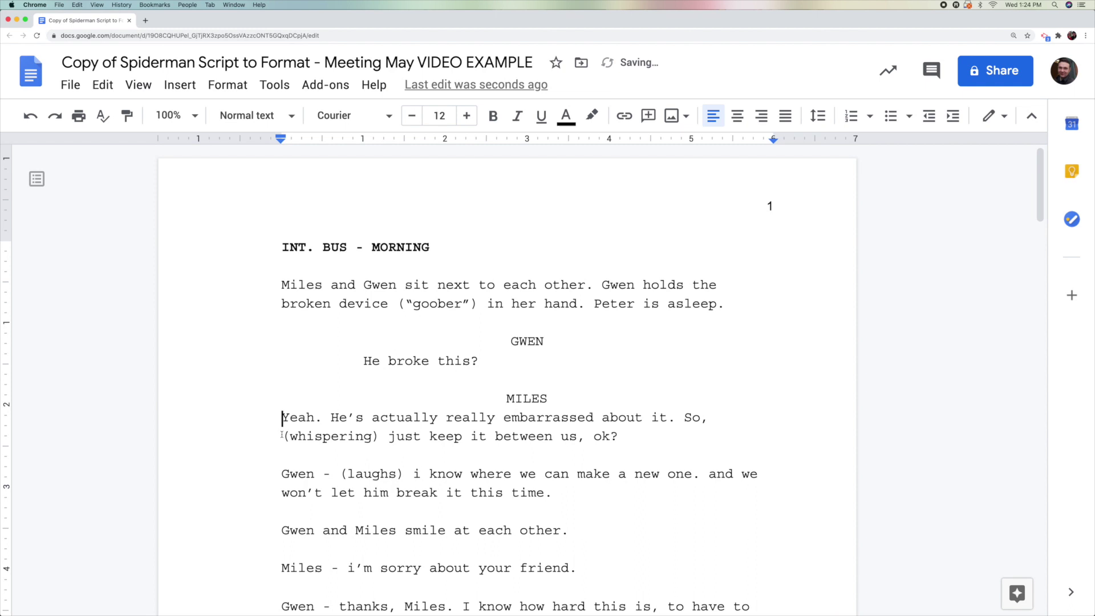
drag(281, 140, 363, 139)
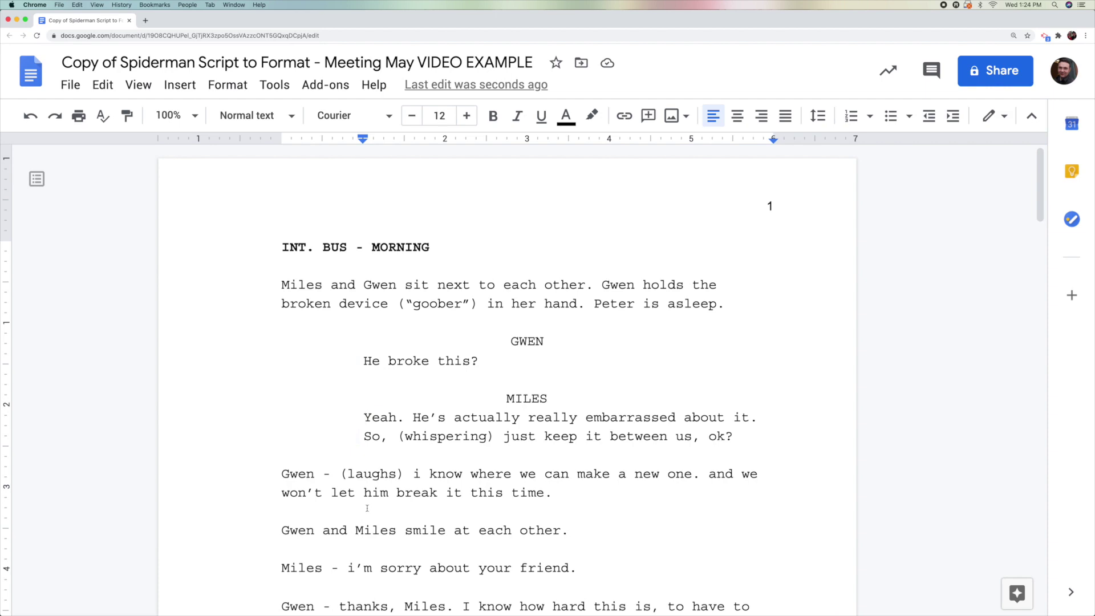
Make Gwen's name uppercase GWEN, move her dialogue below it, and centre the name.
click(300, 474)
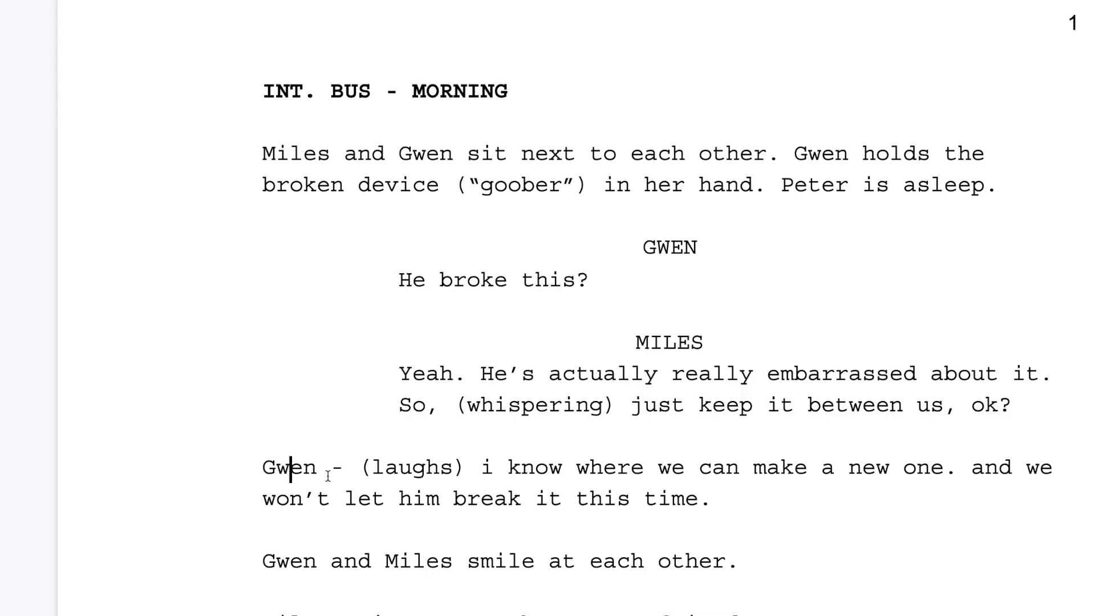
double_click(292, 469)
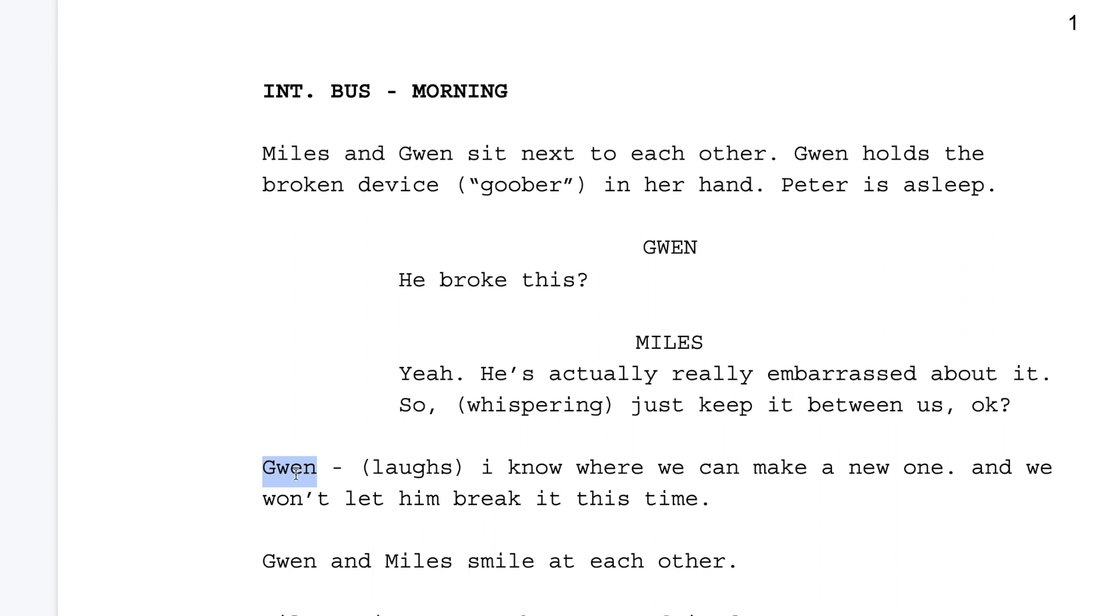
click(228, 84)
mouse_move(272, 116)
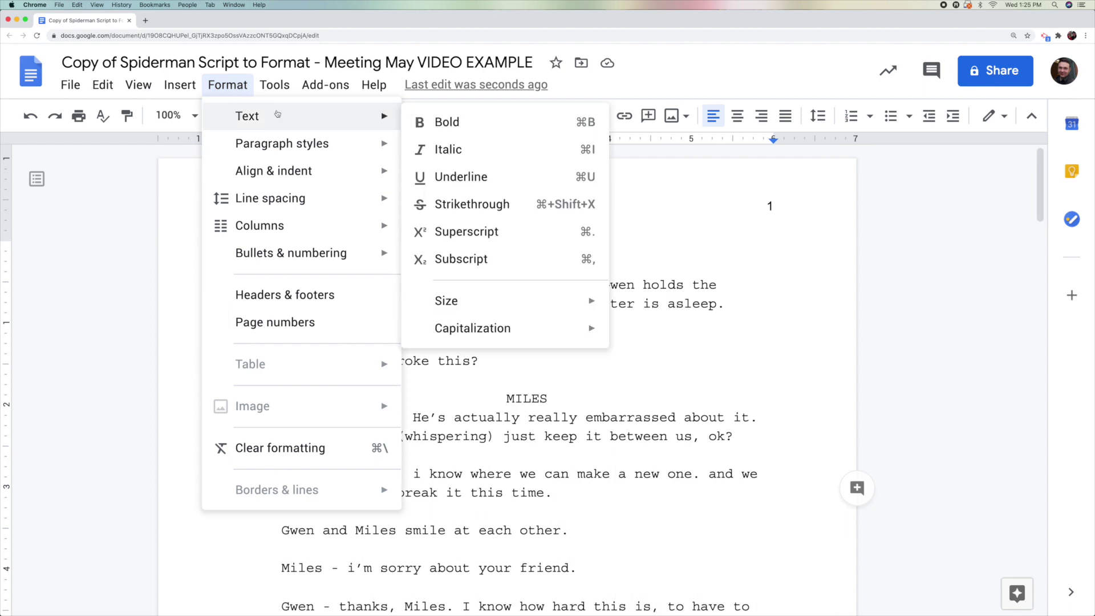
mouse_move(547, 336)
click(643, 366)
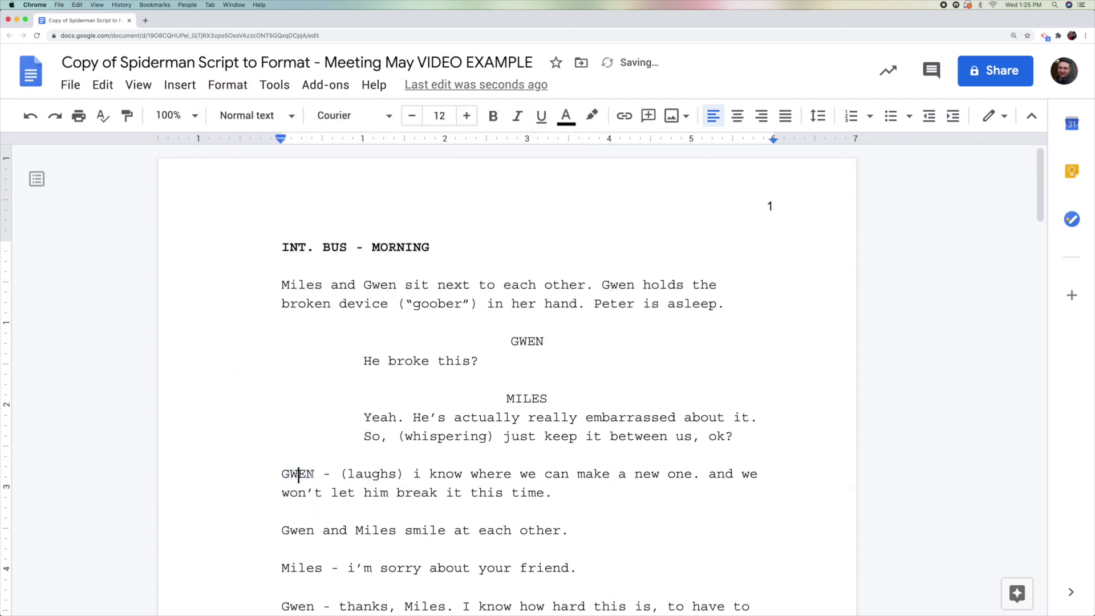
key(BackSpace)
key(Return)
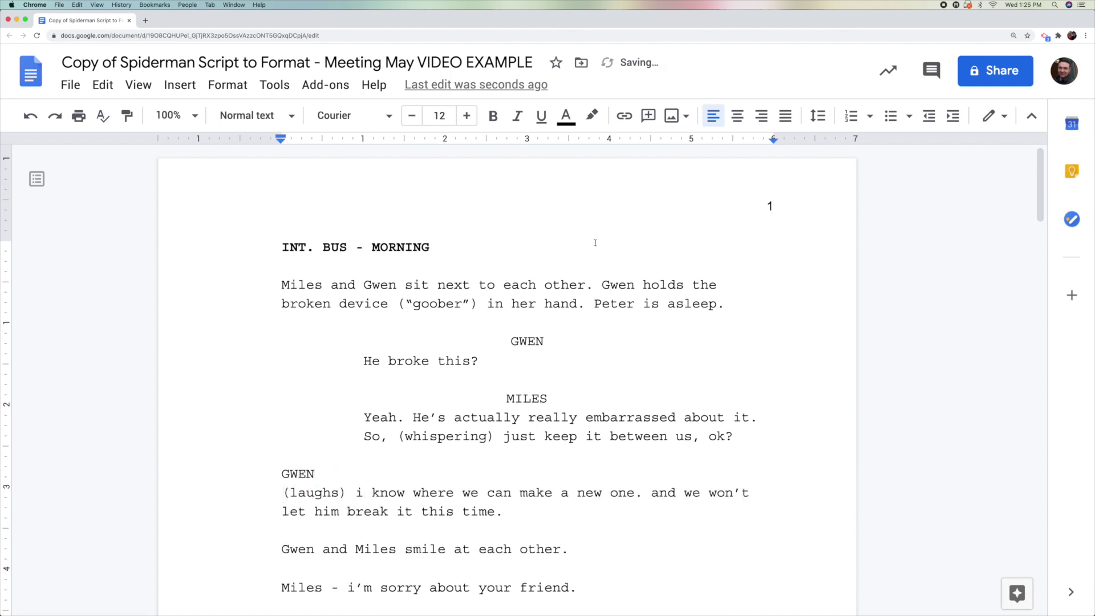
click(743, 115)
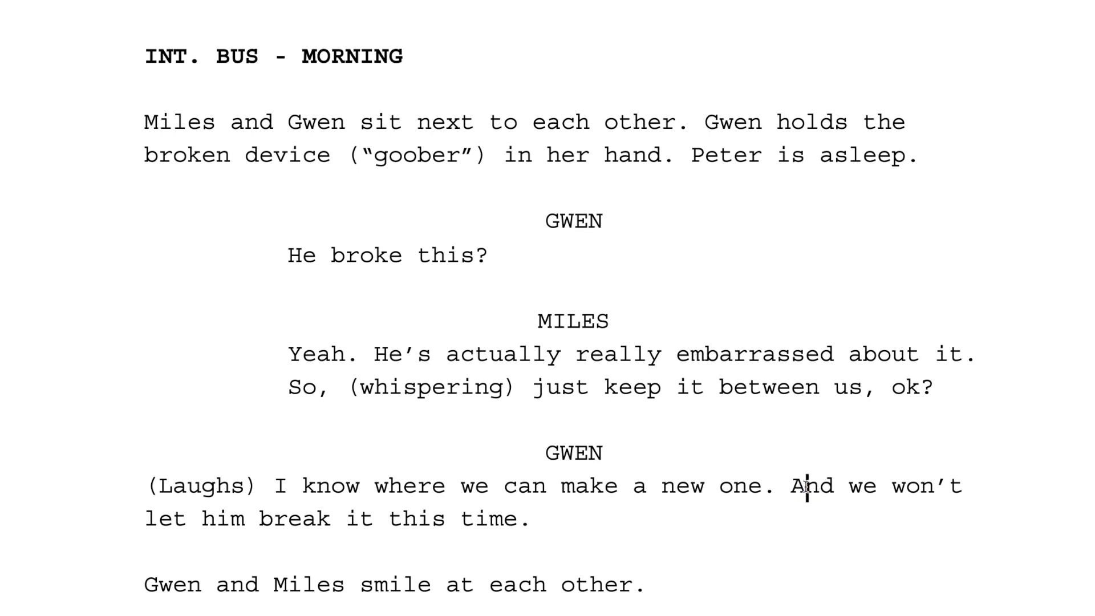
Indent Gwen's dialogue paragraph 1 inch from the left margin.
drag(797, 489, 833, 488)
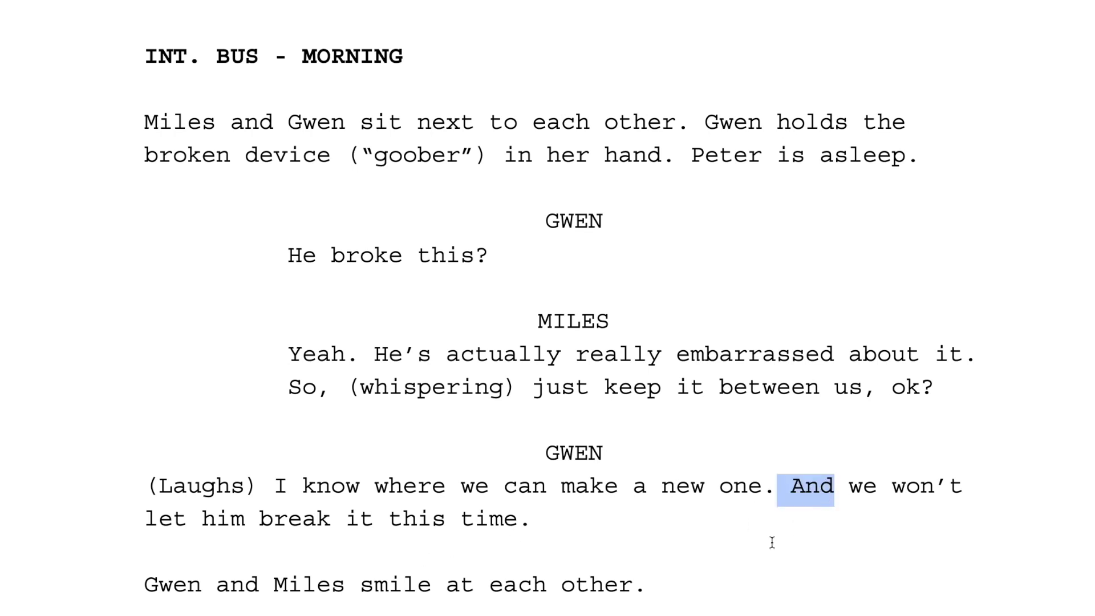
click(719, 491)
click(275, 486)
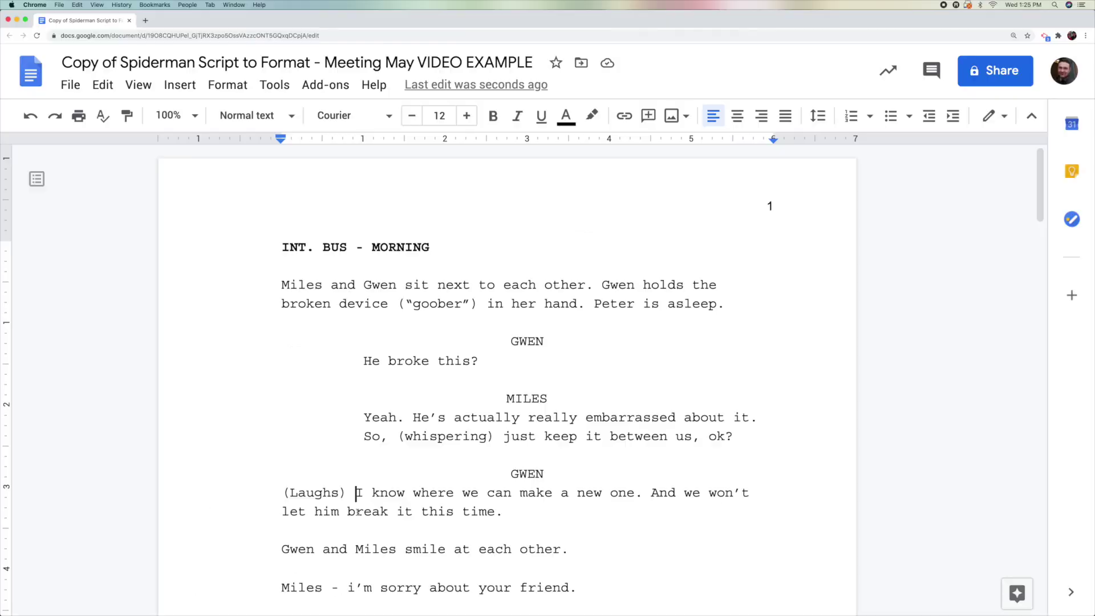
drag(281, 140, 362, 140)
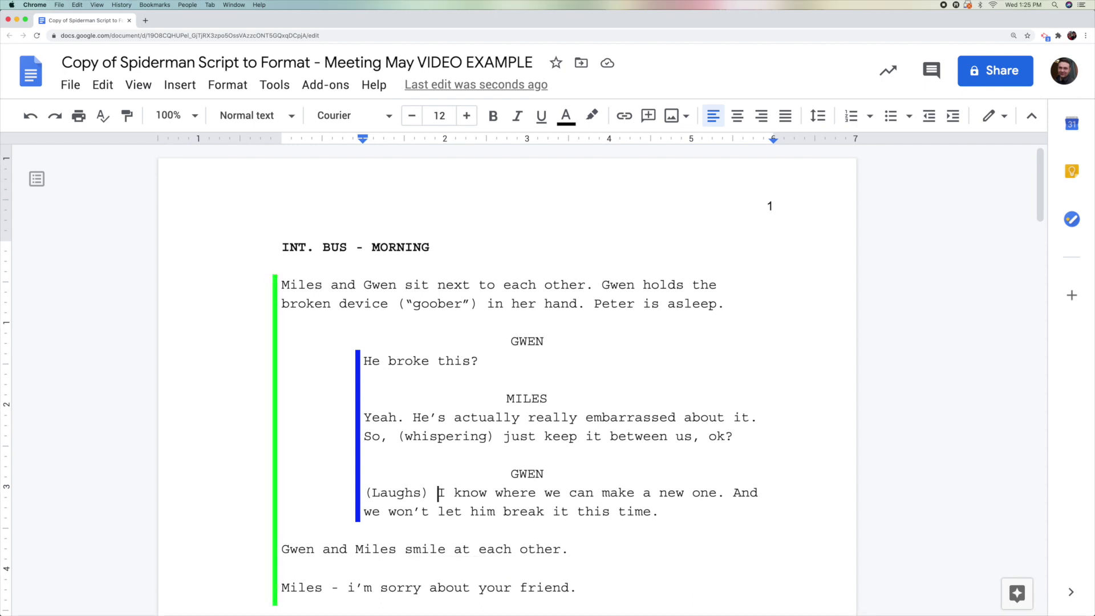
scroll(283, 572, down, 5)
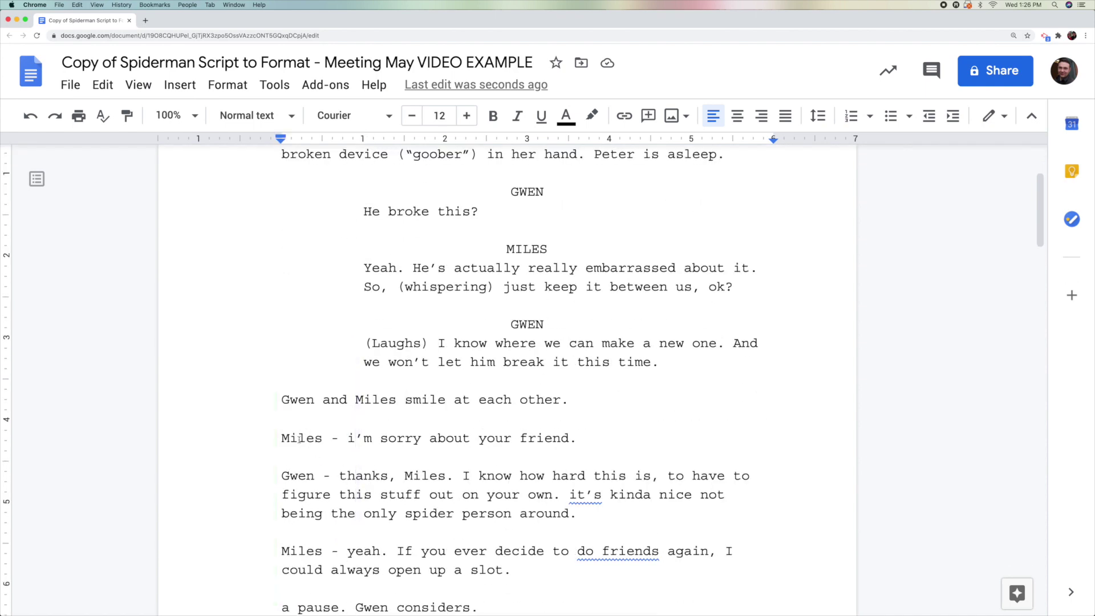
Turn Miles into a centred MILES cue, with "I'm sorry about your friend." capitalized below it.
double_click(301, 438)
click(227, 84)
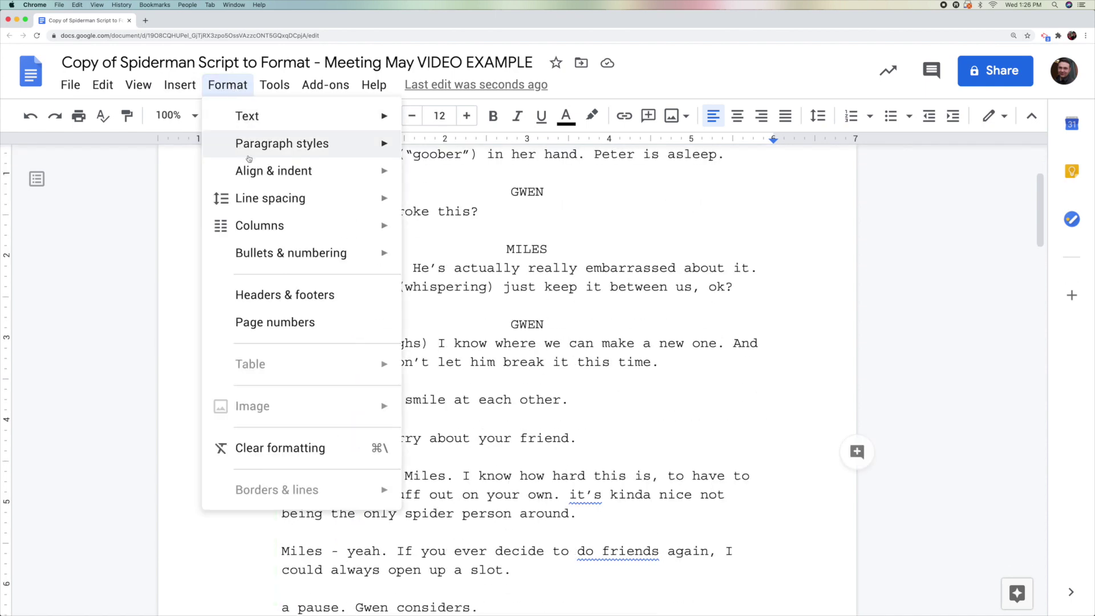
mouse_move(262, 119)
mouse_move(507, 328)
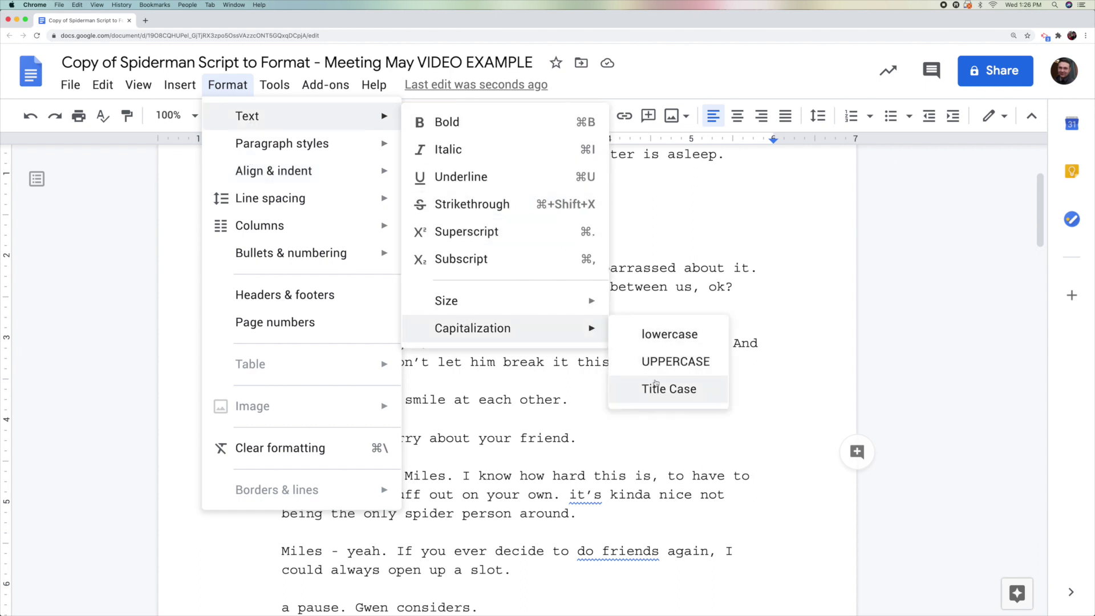
click(650, 361)
click(348, 438)
drag(351, 439, 323, 439)
key(Return)
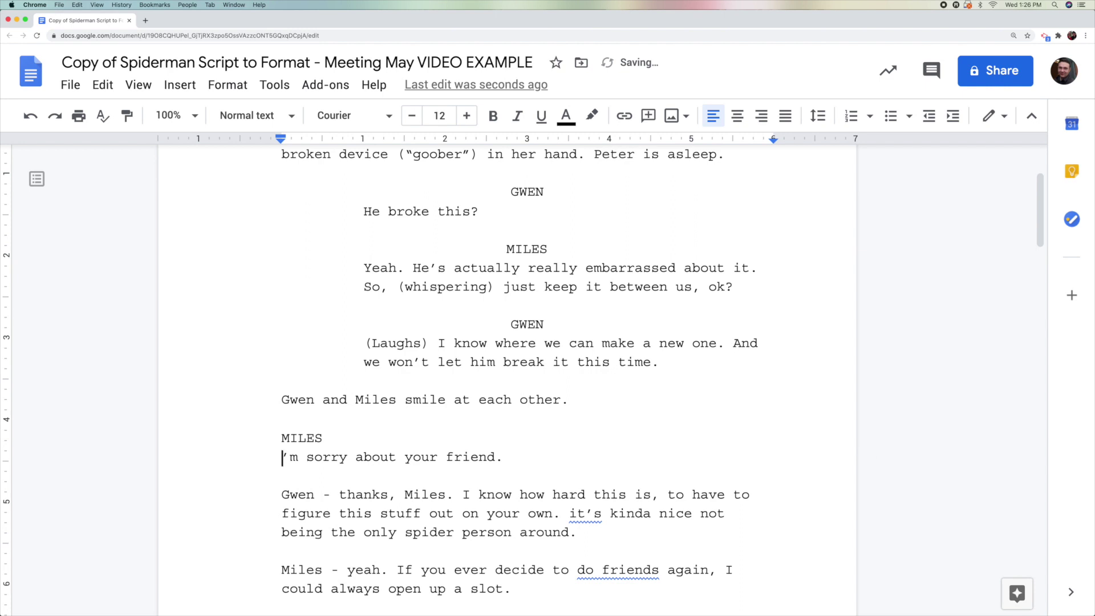
text(I)
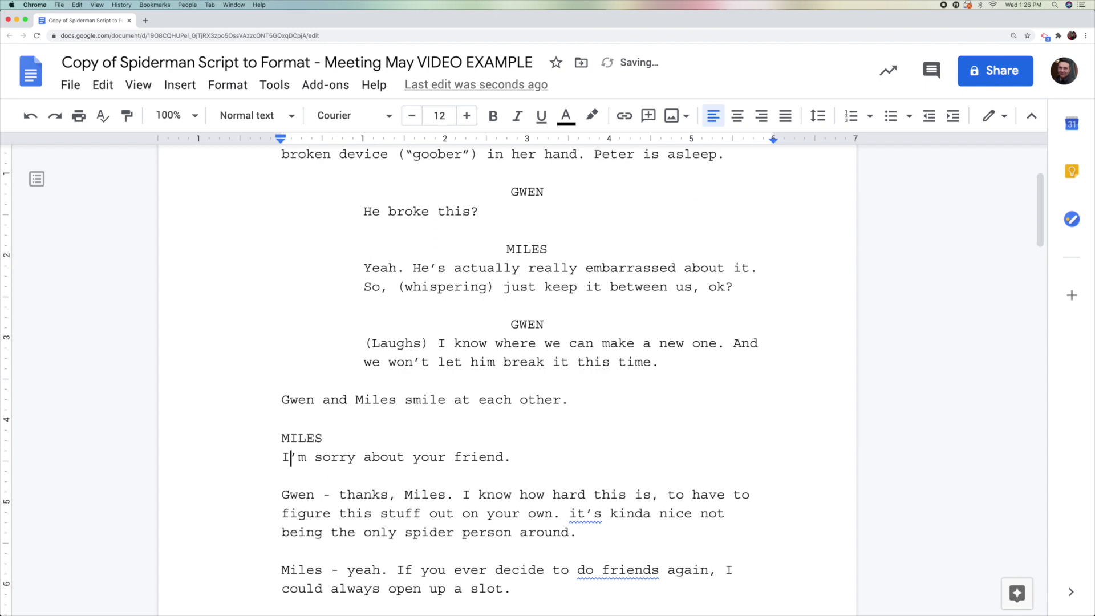
click(743, 118)
Indent Miles's apology line 1 inch from the left margin.
drag(285, 454, 291, 456)
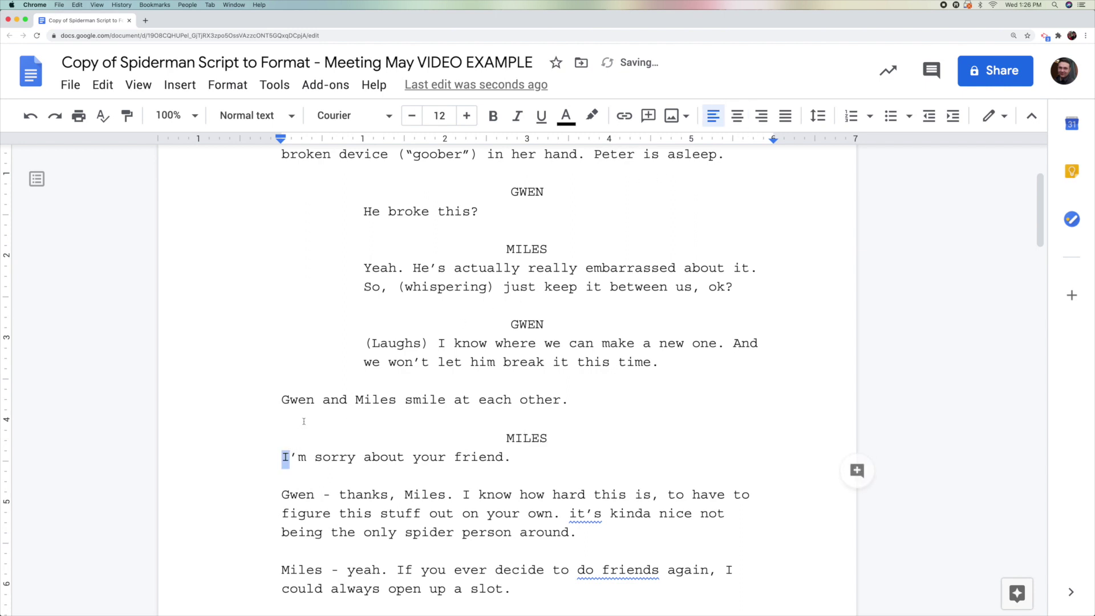
drag(285, 141, 365, 139)
scroll(649, 353, up, 3)
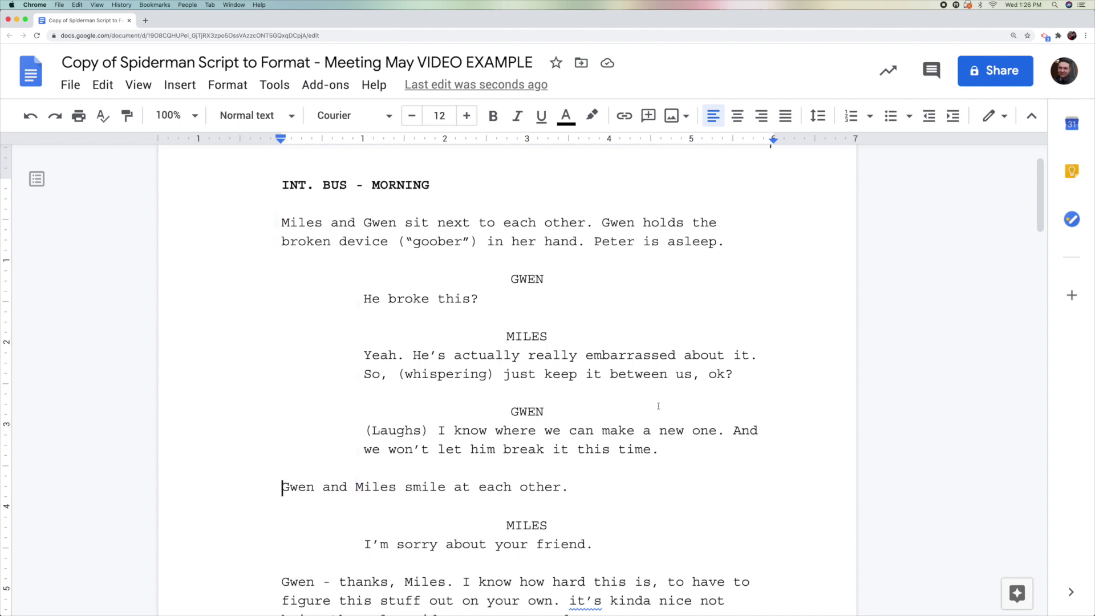
scroll(659, 411, down, 15)
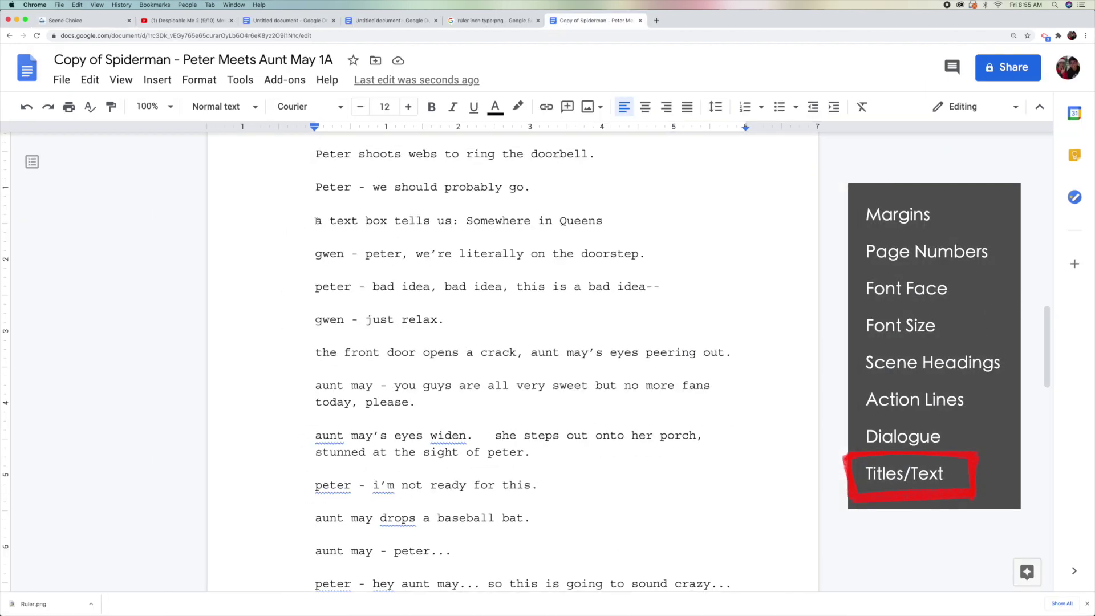
Replace 'a text box tells us' with TITLE in the Somewhere in Queens caption line.
drag(317, 220, 607, 219)
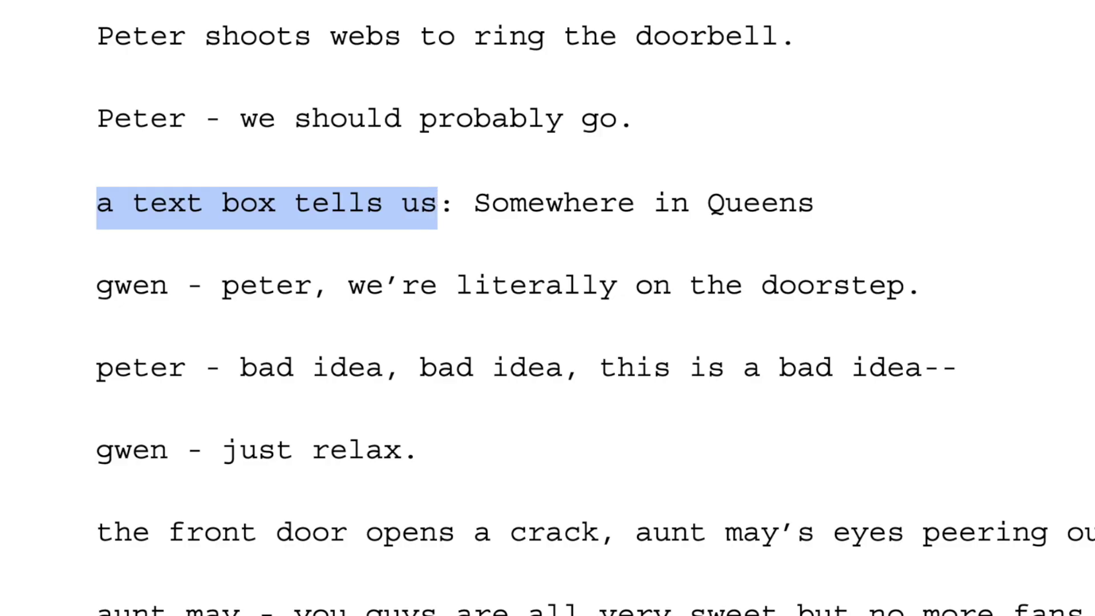
text(TITLE: Somewhere in Queens)
drag(203, 213, 644, 213)
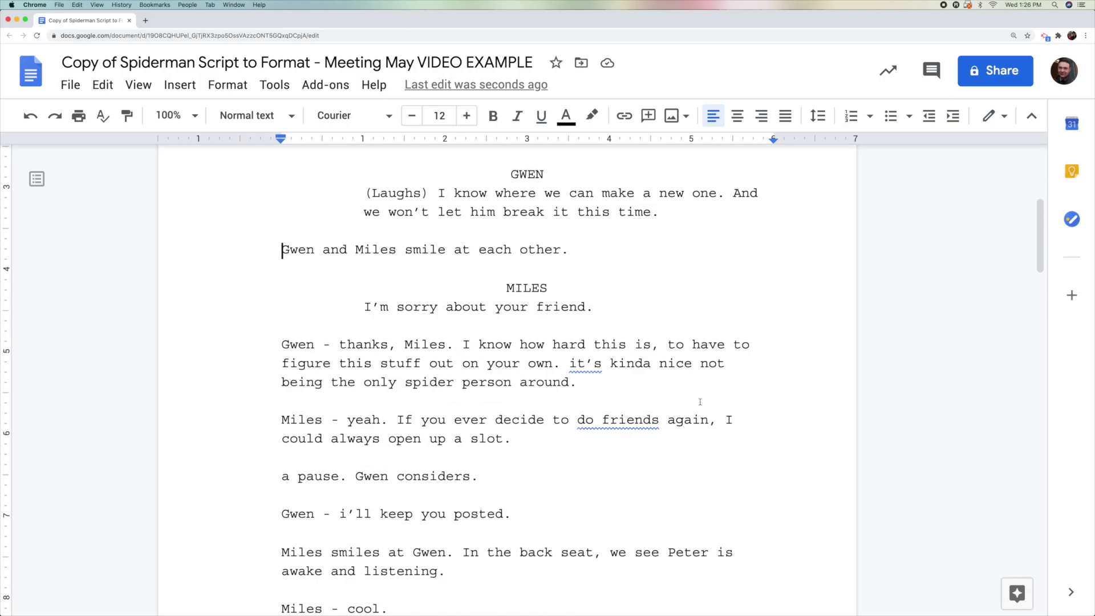
scroll(680, 404, down, 15)
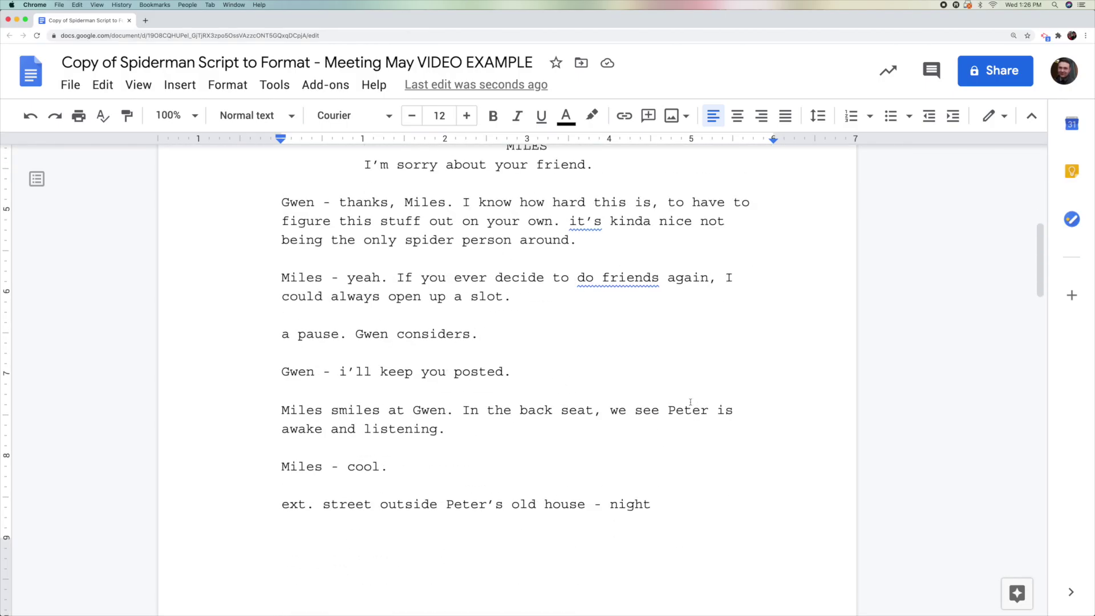
Make the street outside Peter's old house line bold and uppercase, matching INT. BUS - MORNING.
scroll(679, 404, down, 15)
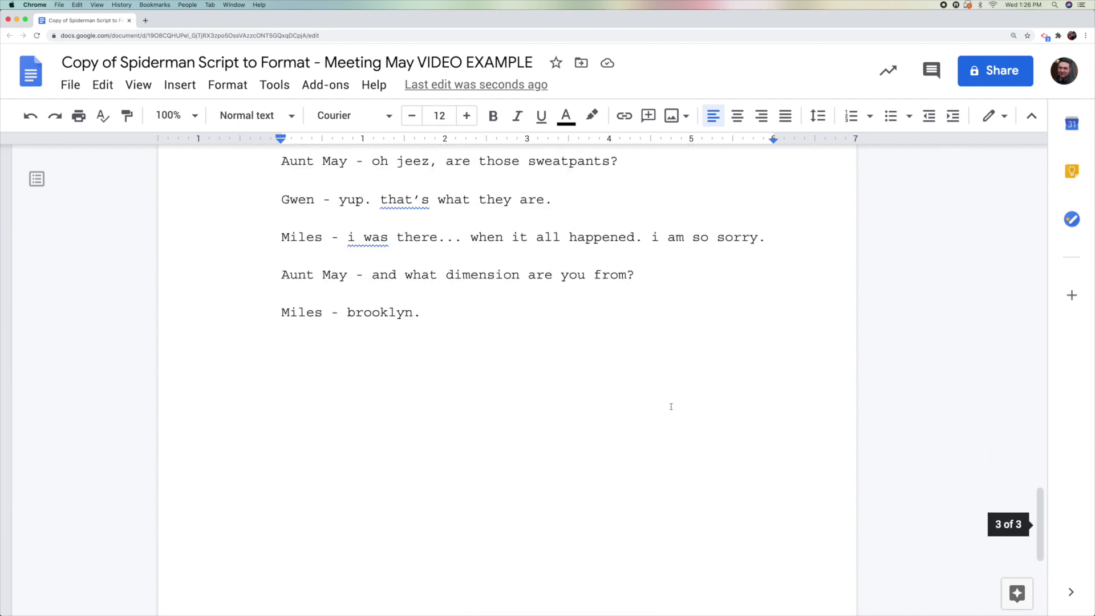
scroll(670, 403, up, 20)
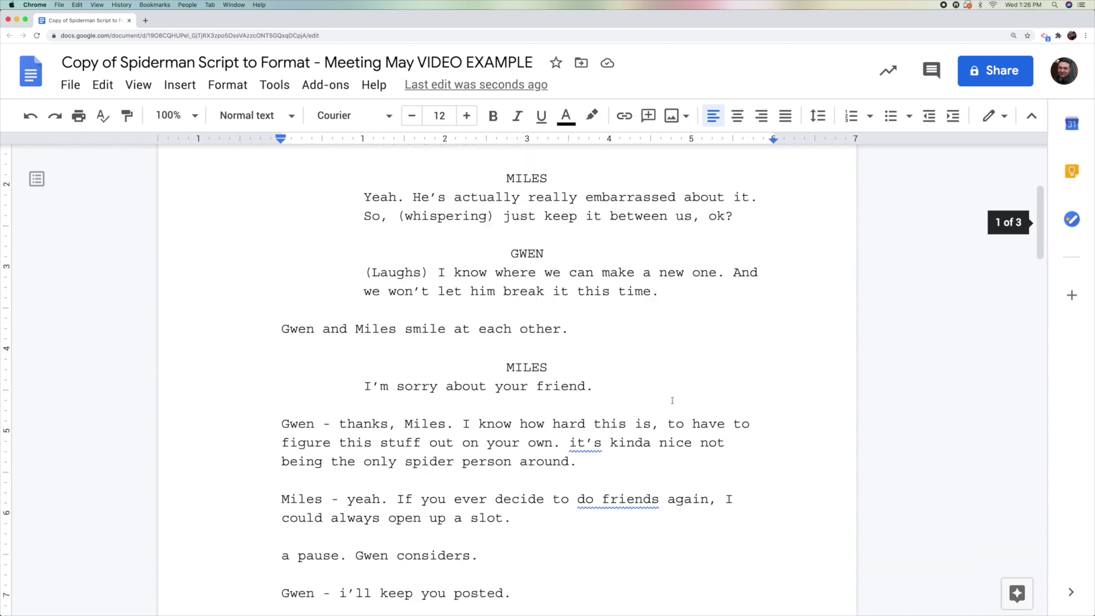
scroll(675, 346, up, 5)
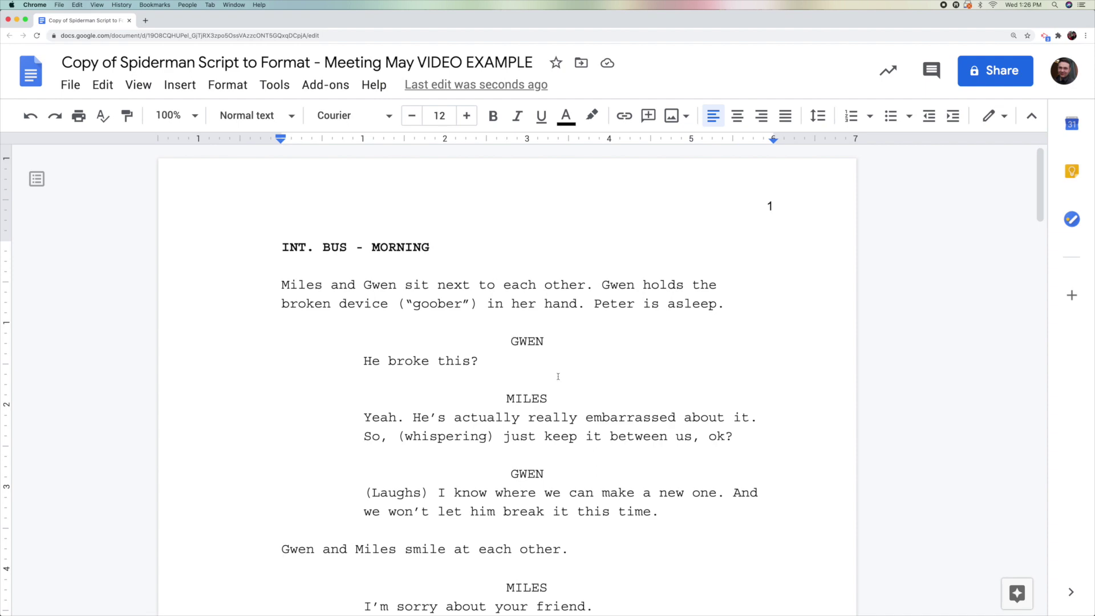
drag(277, 243, 442, 249)
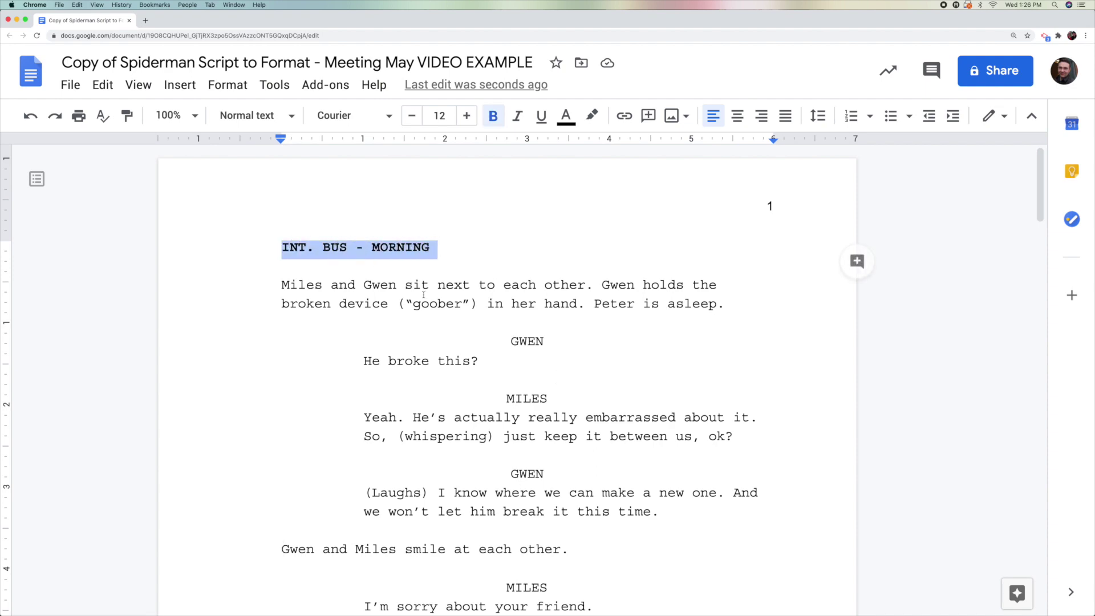
scroll(424, 295, down, 11)
drag(283, 468, 683, 456)
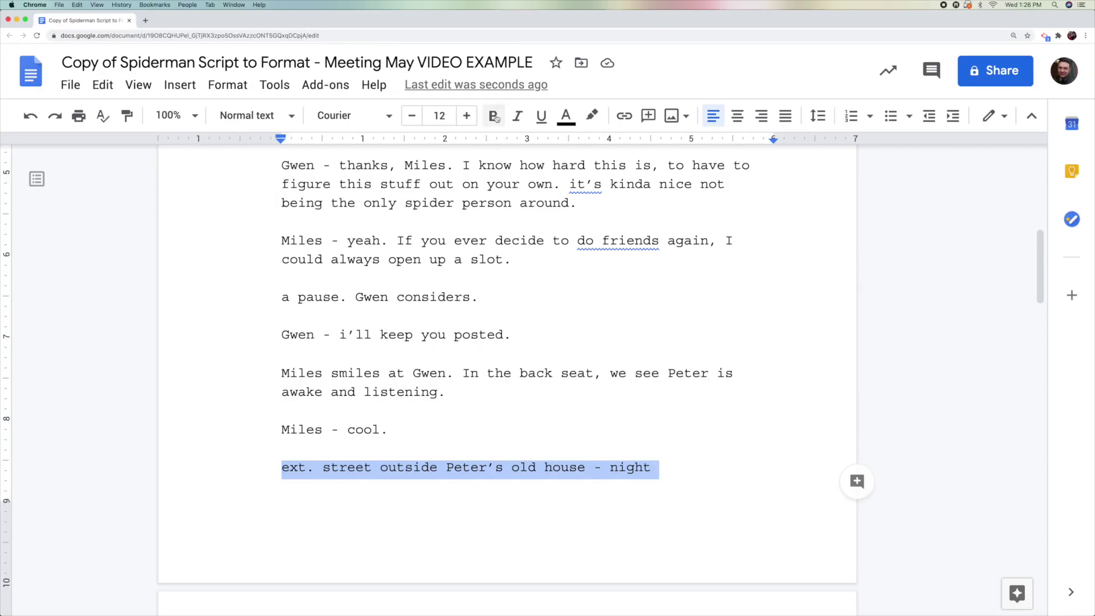
click(494, 116)
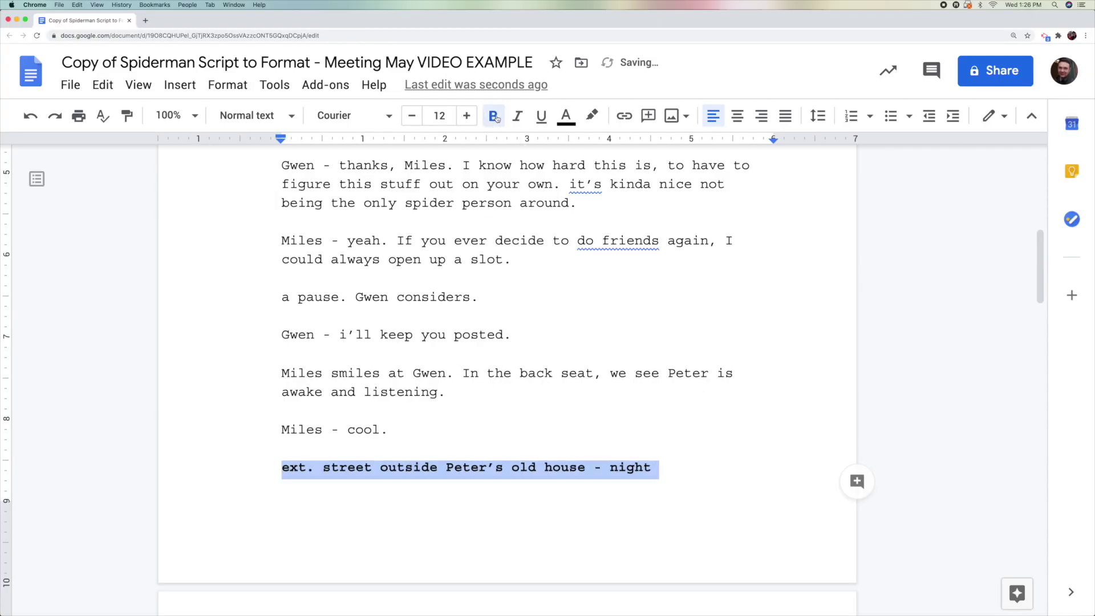
click(245, 86)
mouse_move(373, 117)
mouse_move(473, 334)
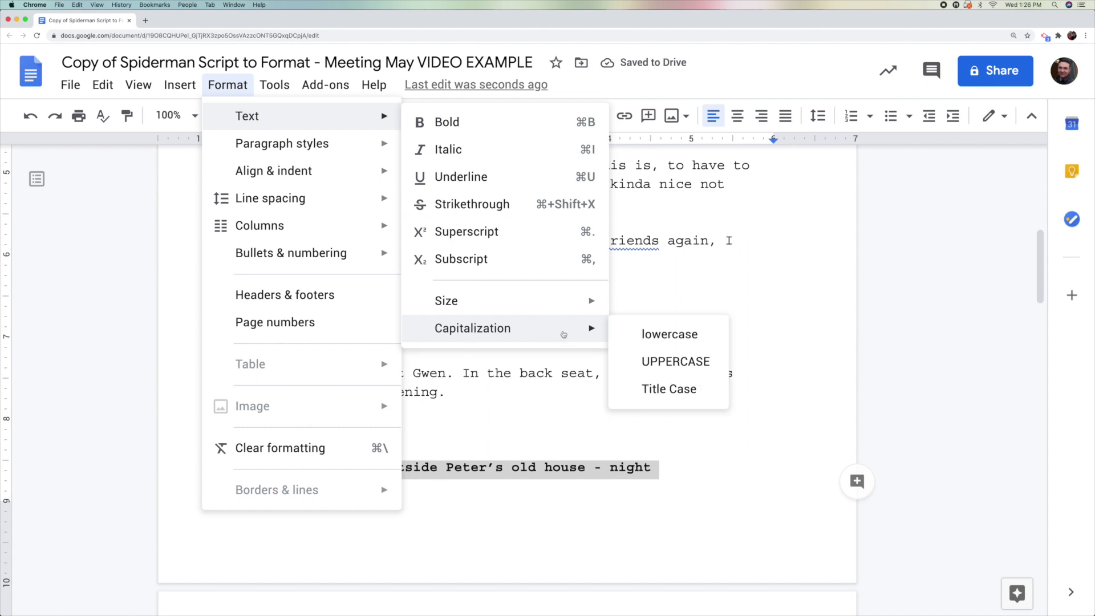
click(645, 356)
Add a blank line above the EXT. STREET heading, then return to the script's top.
click(383, 429)
double_click(349, 443)
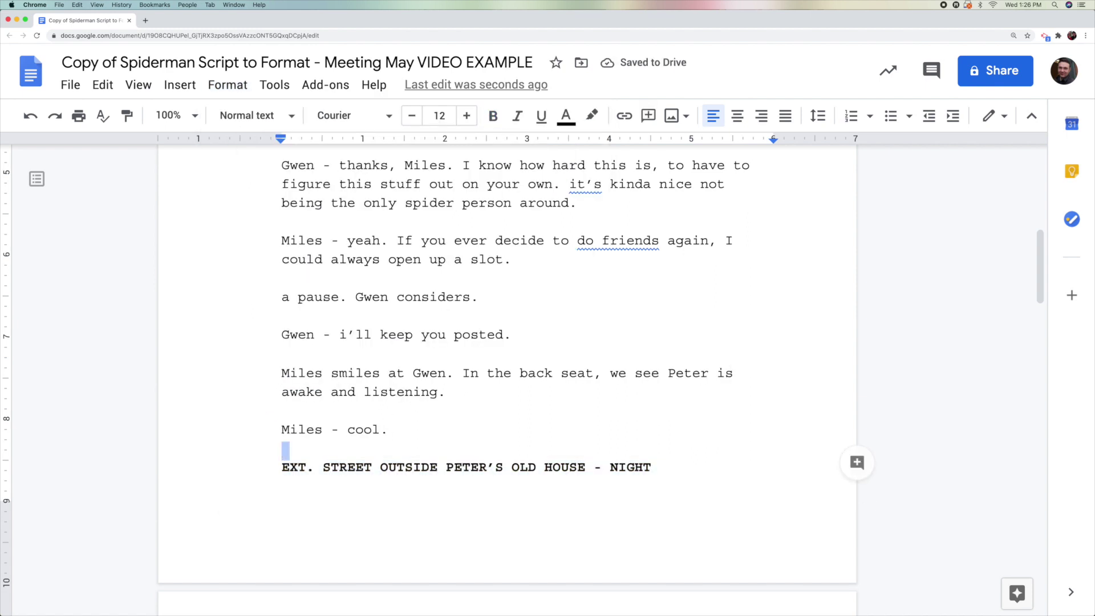
key(Return)
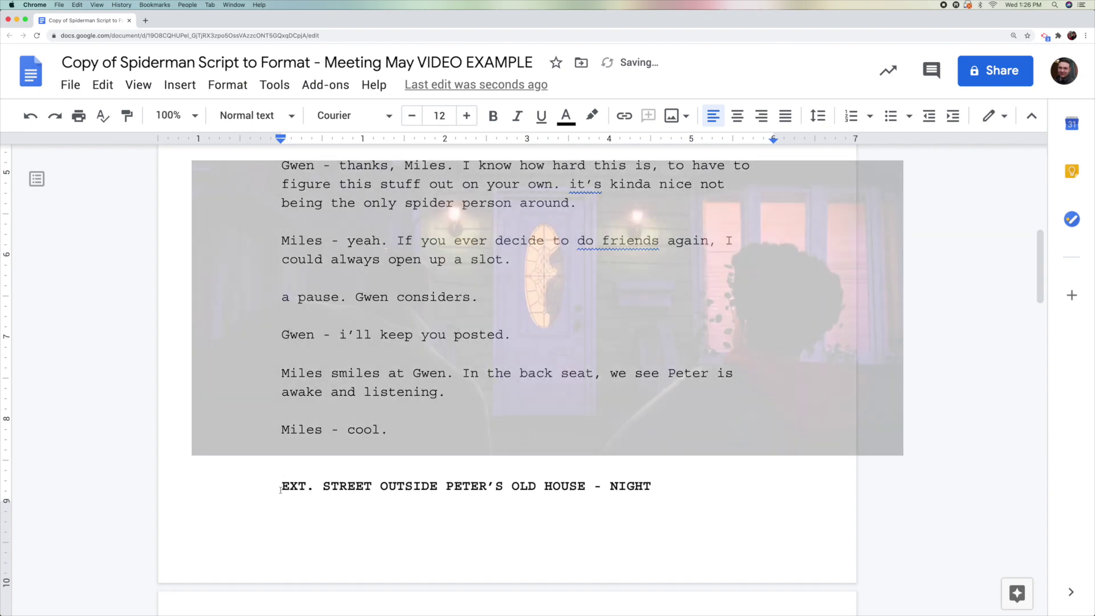
drag(282, 486, 659, 486)
click(281, 457)
scroll(505, 456, up, 15)
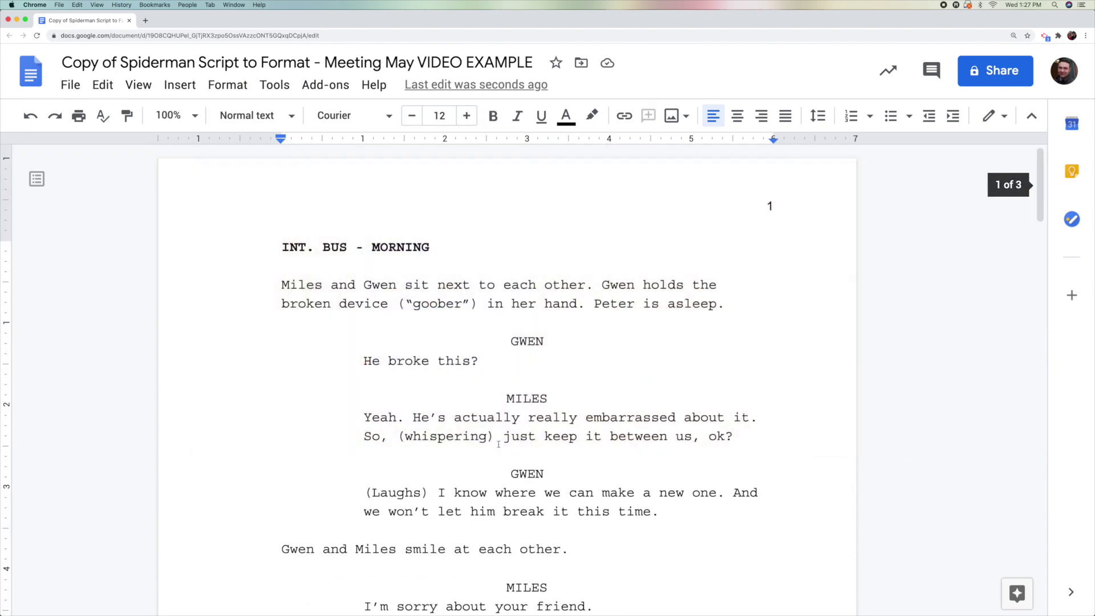
key(super+Up)
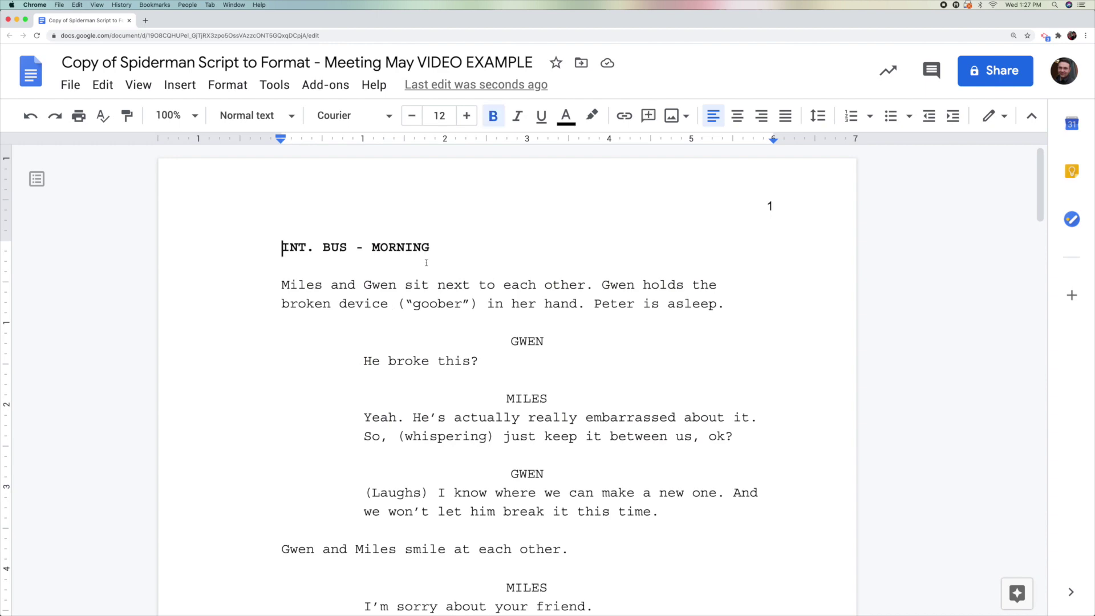